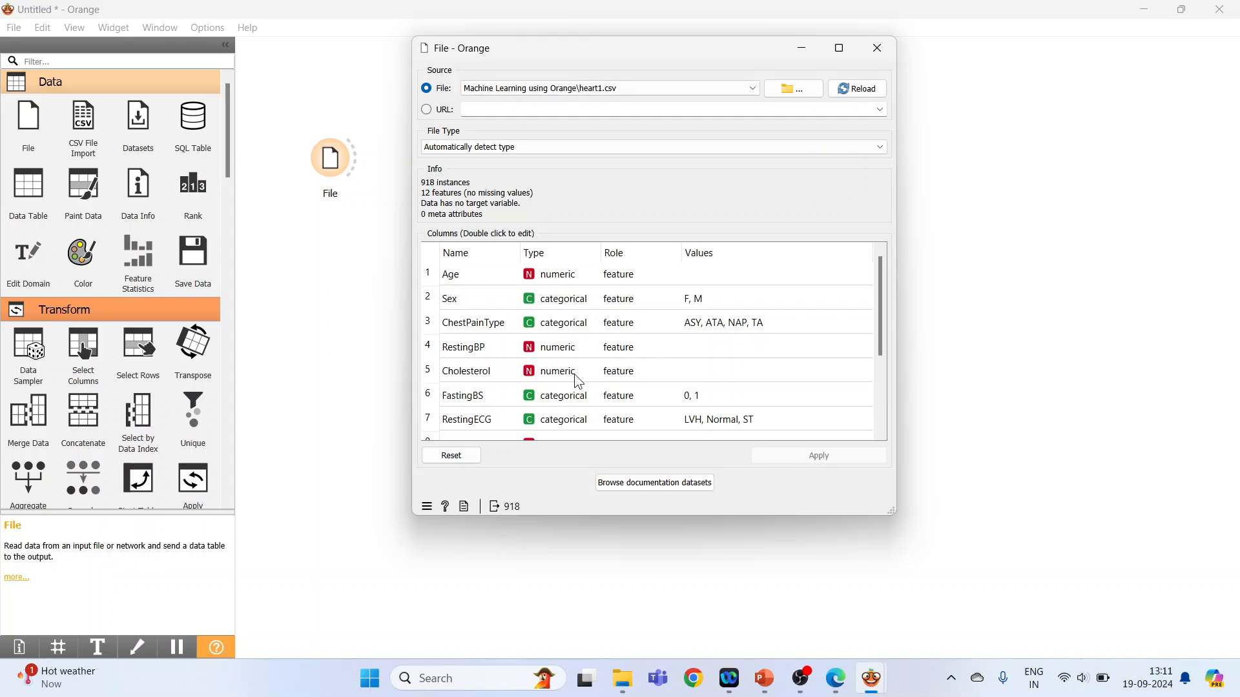
# Set the HeartDisease column's role to target in the heart1.csv file settings, and close them.
pyautogui.moveTo(882, 323); pyautogui.dragTo(880, 402)
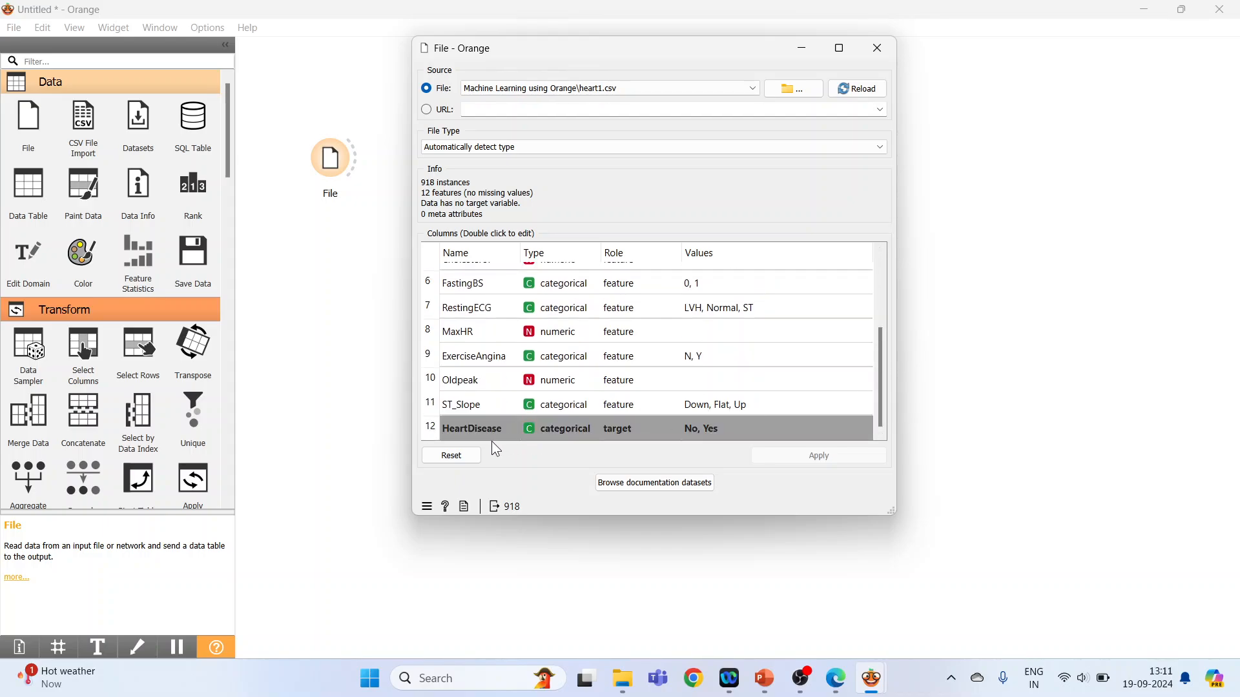
pyautogui.doubleClick(642, 431)
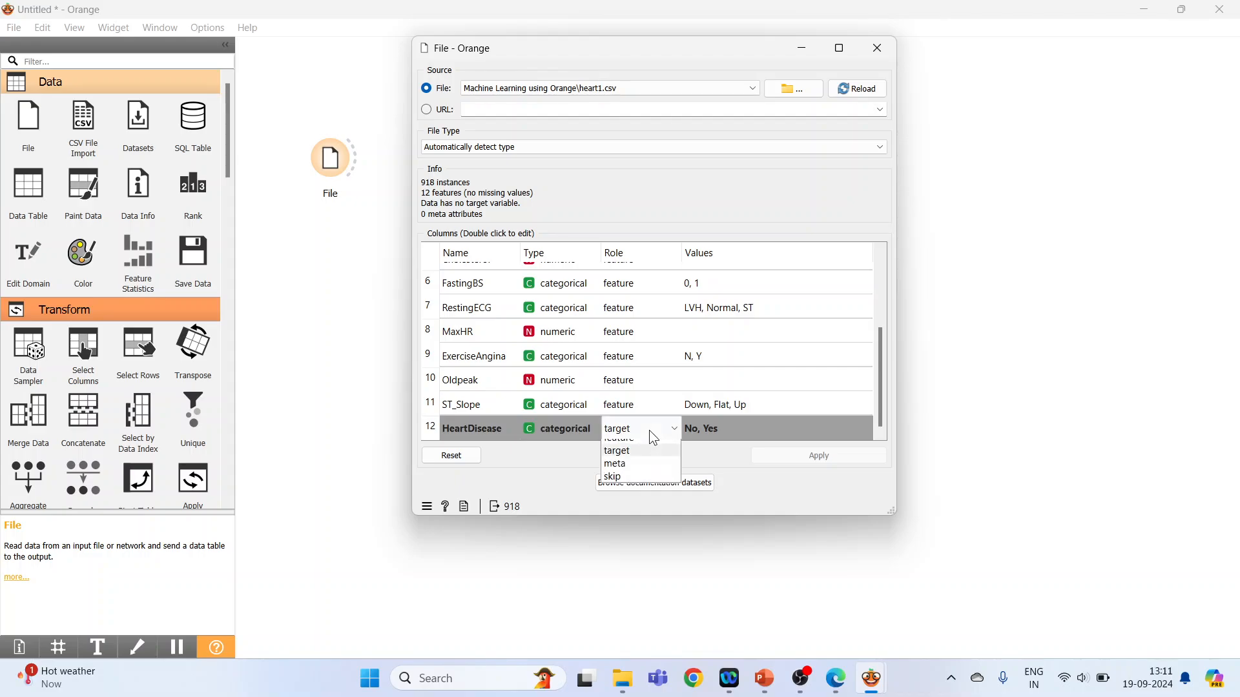
pyautogui.click(646, 461)
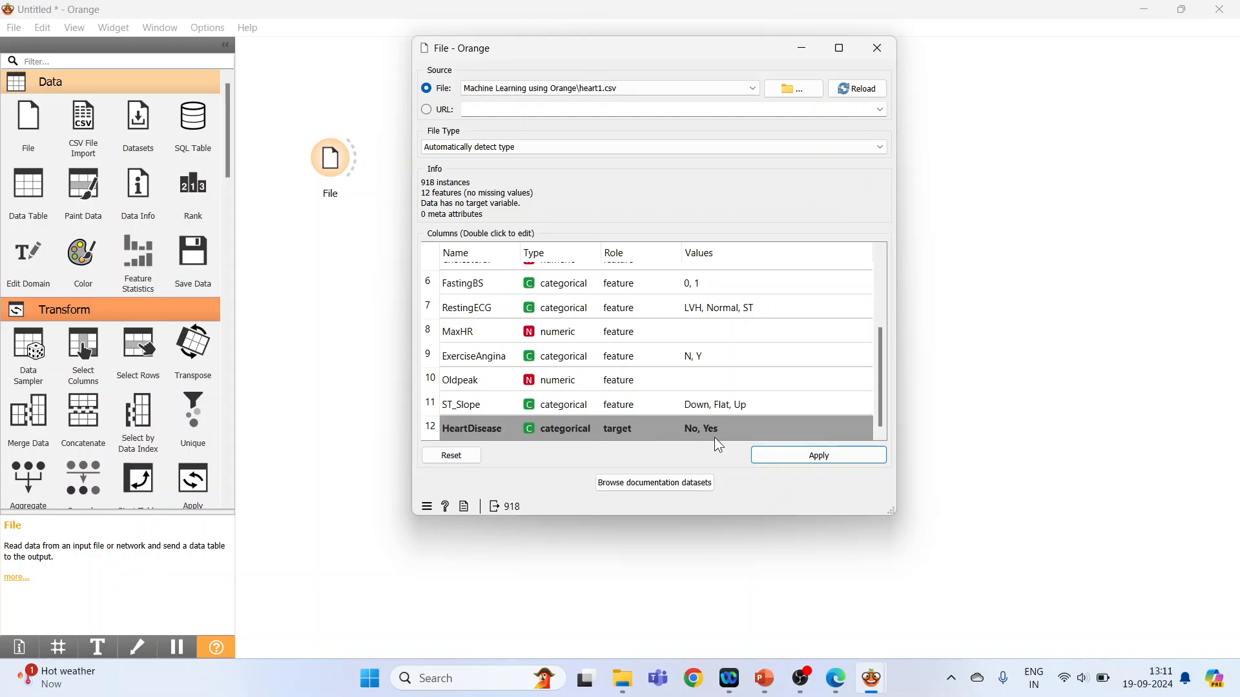
pyautogui.click(878, 51)
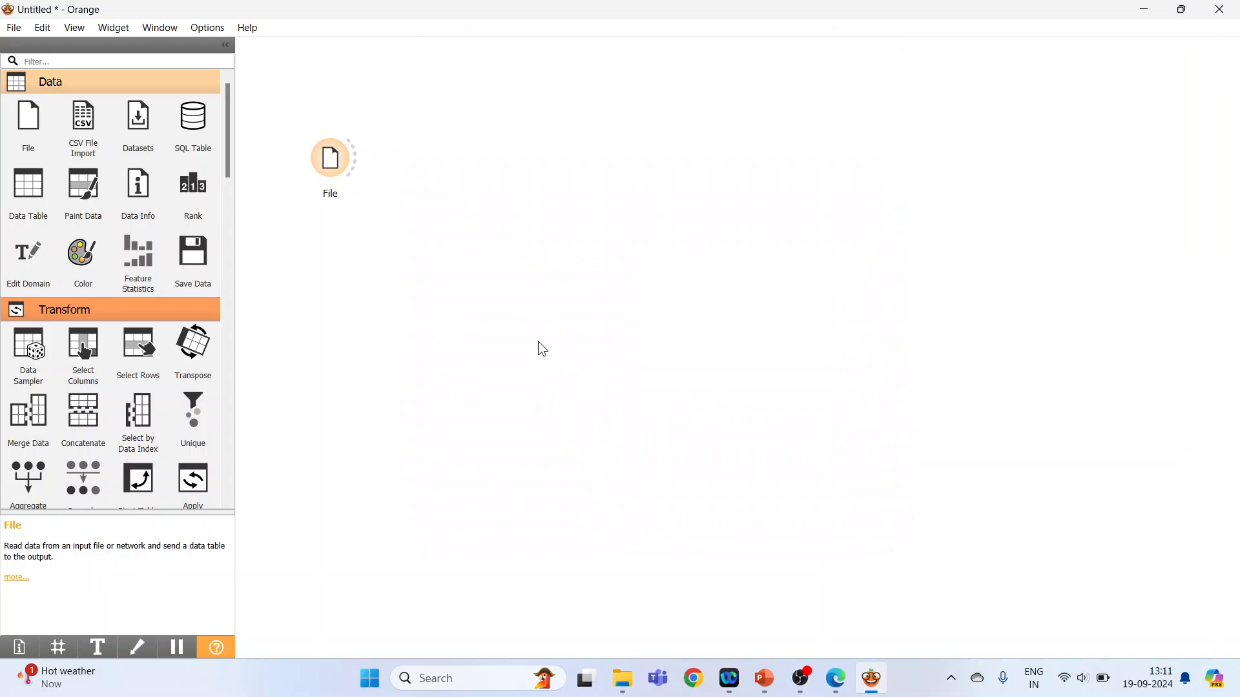
# Add a Data Sampler fed by the File widget and set it to sample a fixed proportion of data at 70 %.
pyautogui.moveTo(28, 352); pyautogui.dragTo(450, 161)
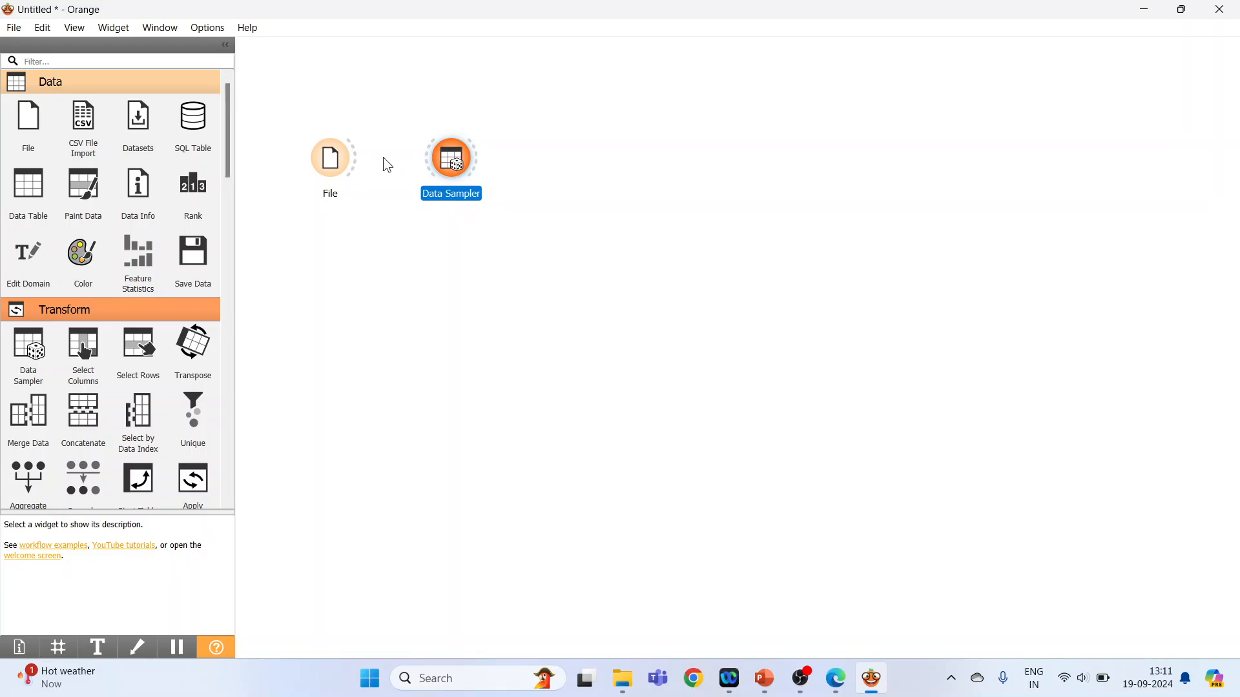
pyautogui.moveTo(355, 157); pyautogui.dragTo(429, 160)
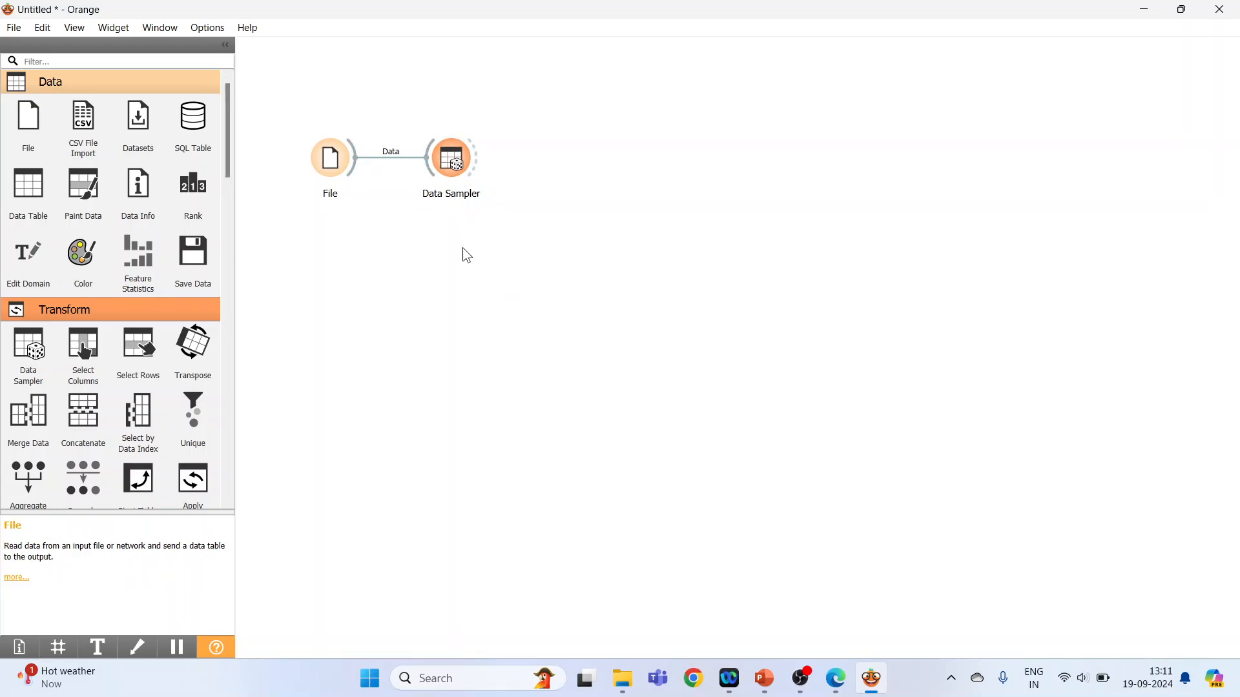
pyautogui.doubleClick(452, 170)
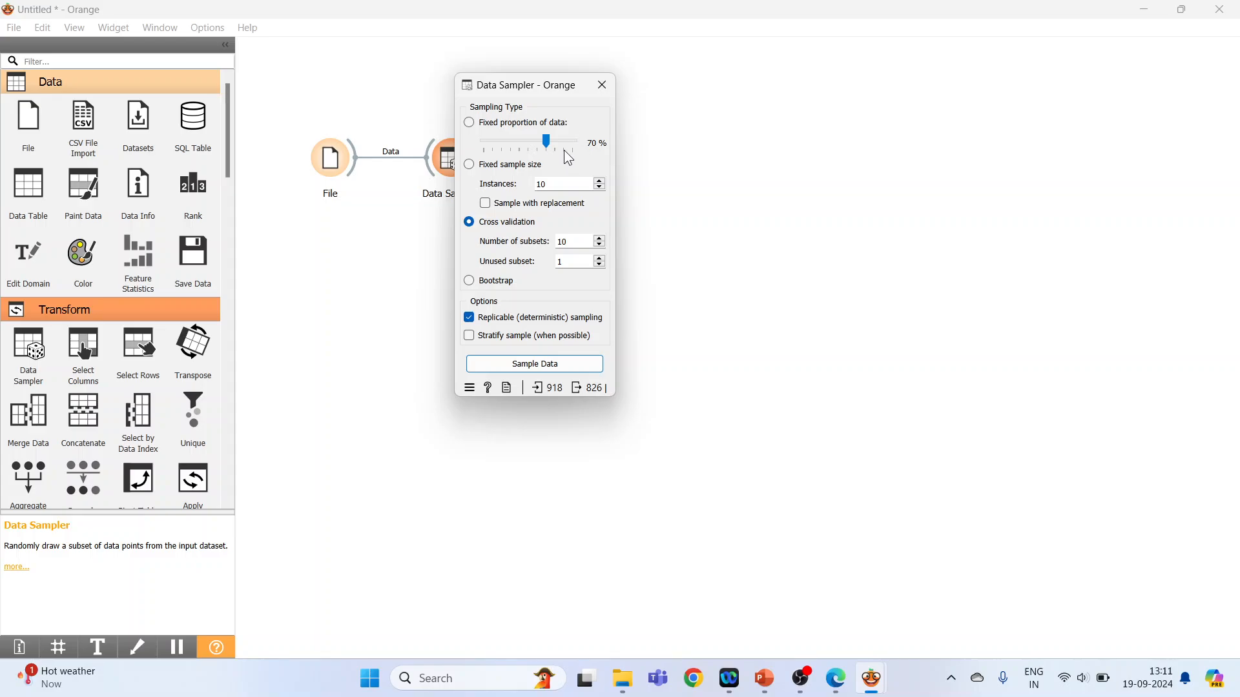
pyautogui.click(469, 165)
pyautogui.click(472, 223)
pyautogui.click(471, 285)
pyautogui.click(469, 123)
pyautogui.click(601, 85)
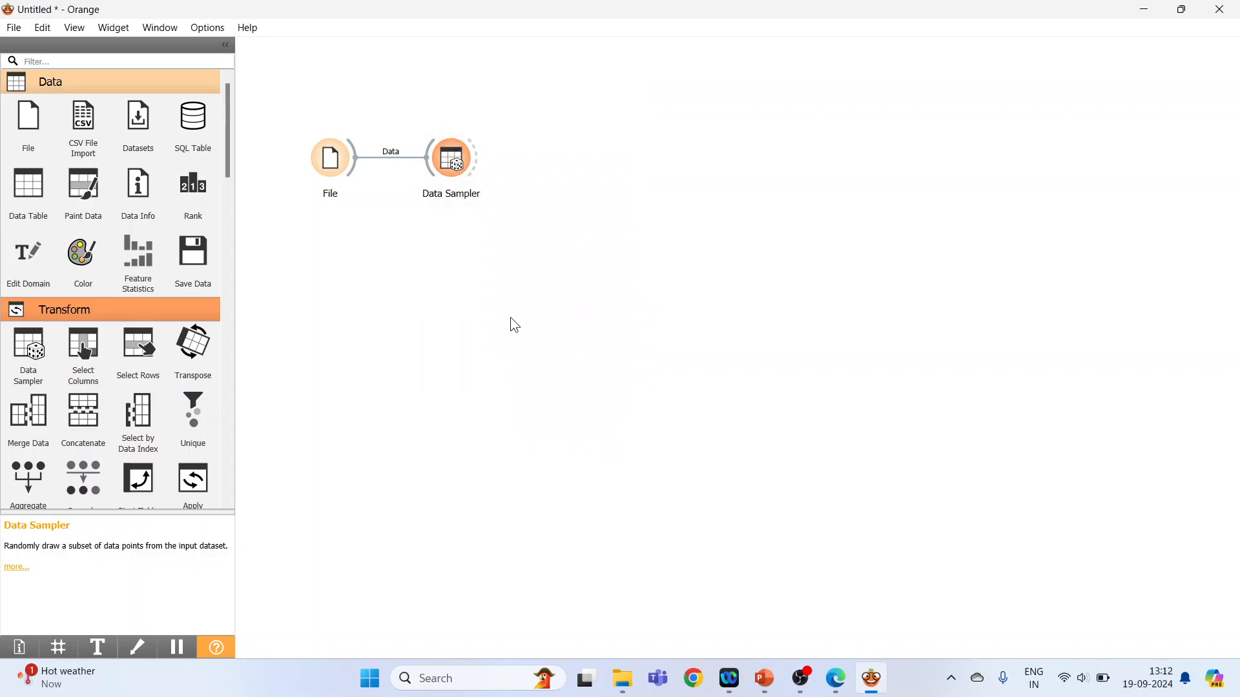
# Add Tree, Random Forest and Neural Network widgets in a column below the Data Sampler.
pyautogui.moveTo(228, 177); pyautogui.dragTo(243, 382)
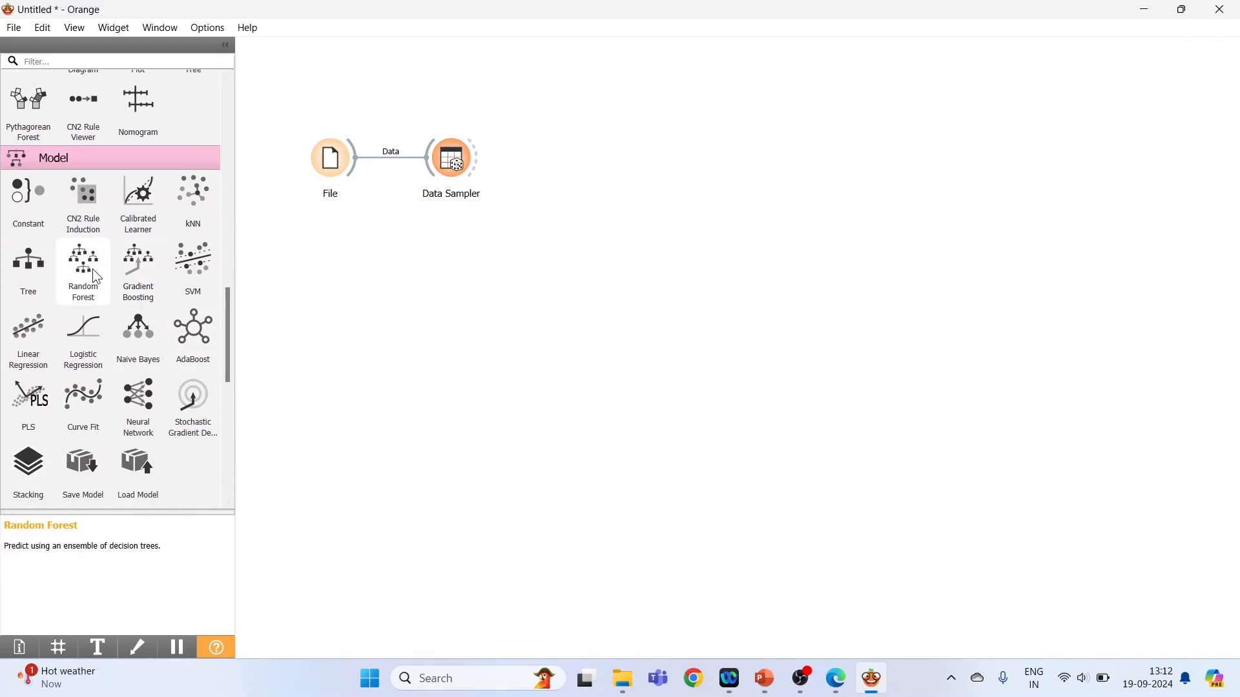
pyautogui.moveTo(92, 269); pyautogui.dragTo(477, 293)
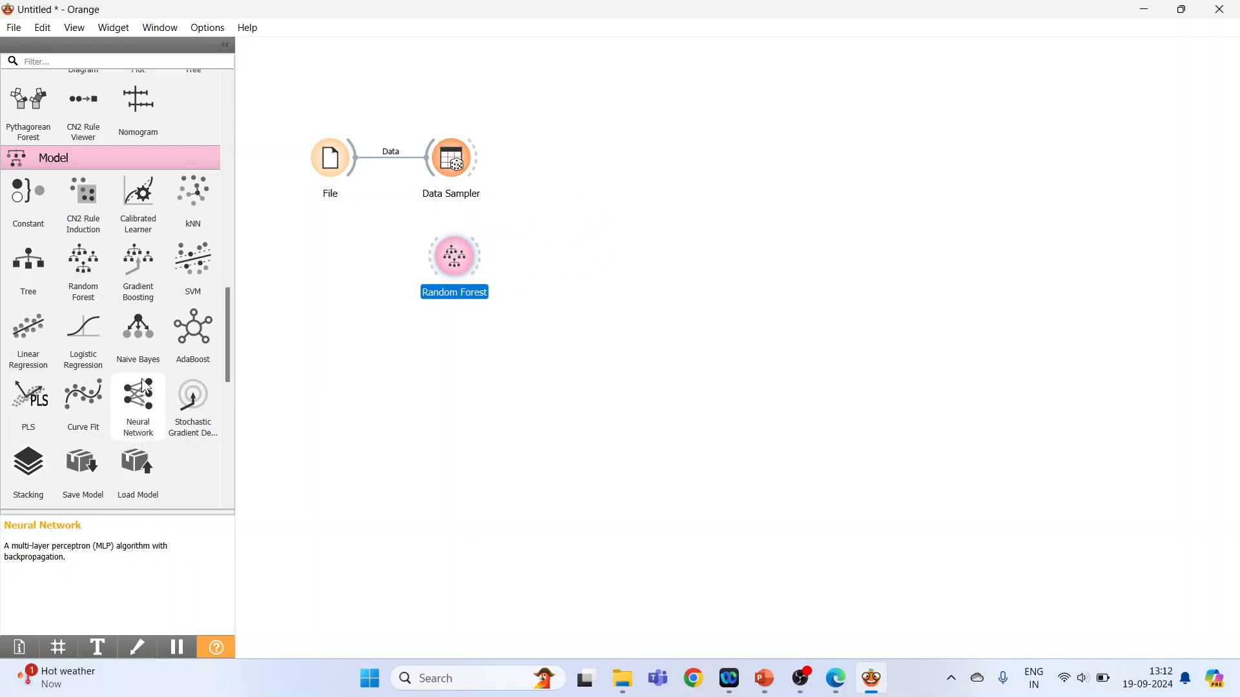
pyautogui.click(49, 291)
pyautogui.moveTo(455, 265); pyautogui.dragTo(458, 320)
pyautogui.moveTo(593, 262); pyautogui.dragTo(470, 246)
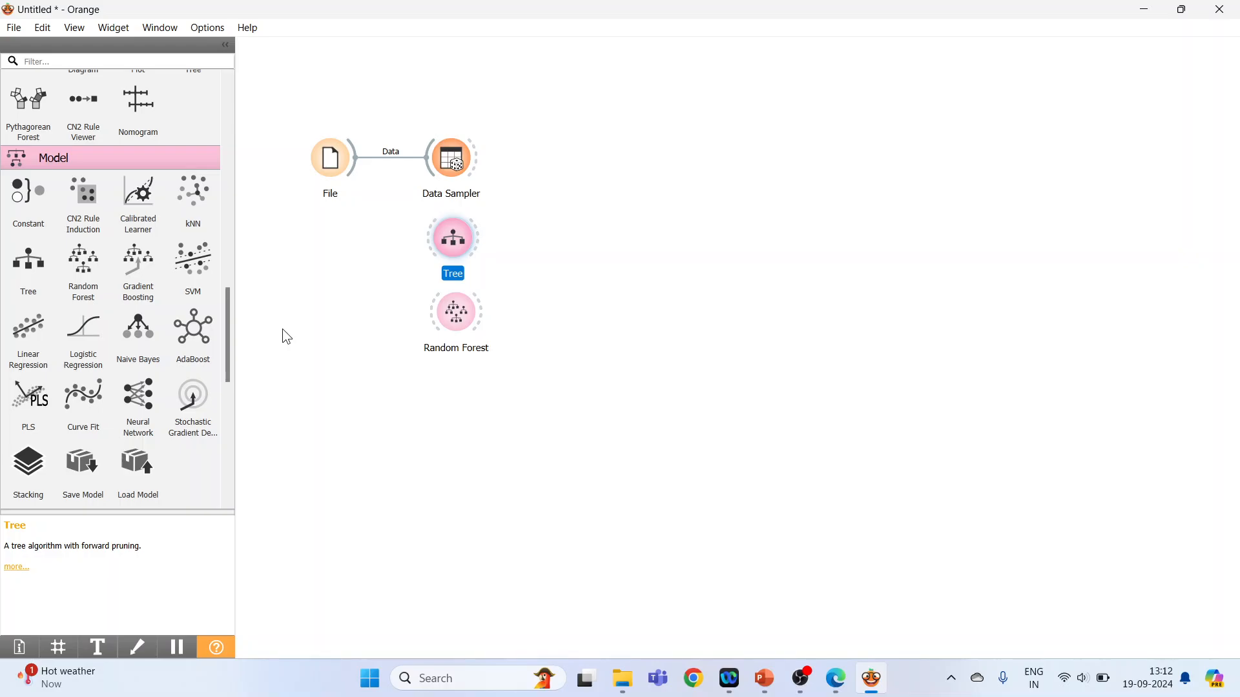
pyautogui.click(197, 205)
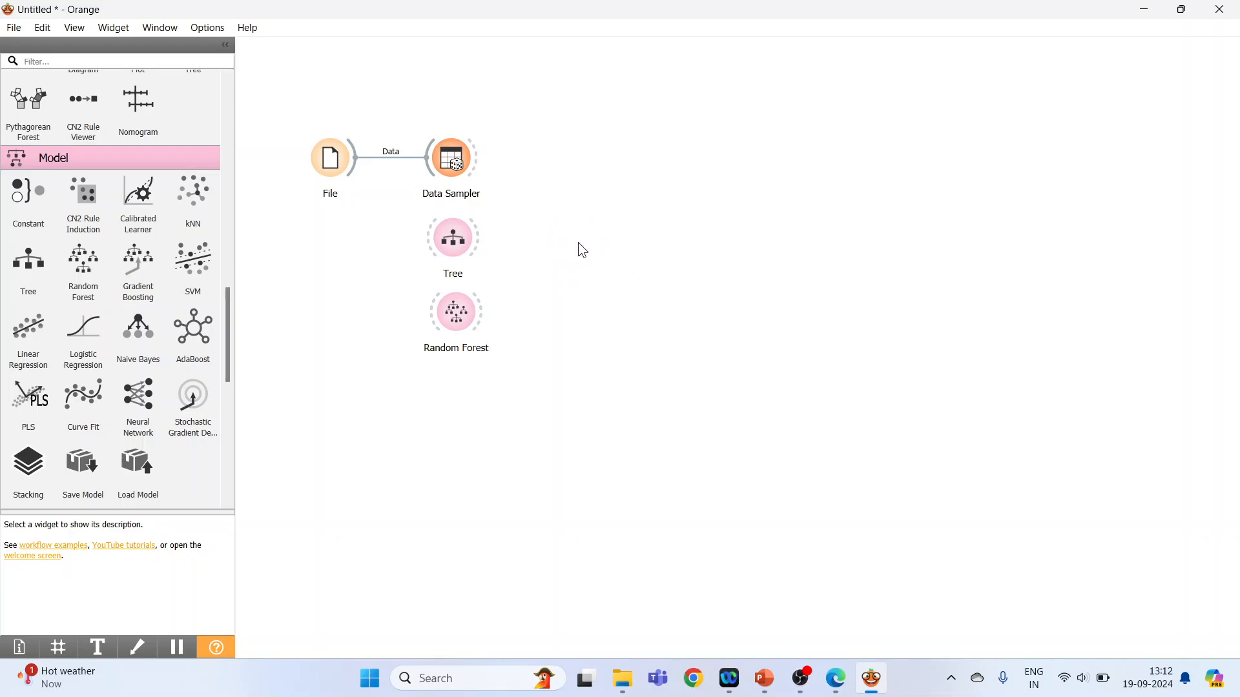
pyautogui.click(138, 395)
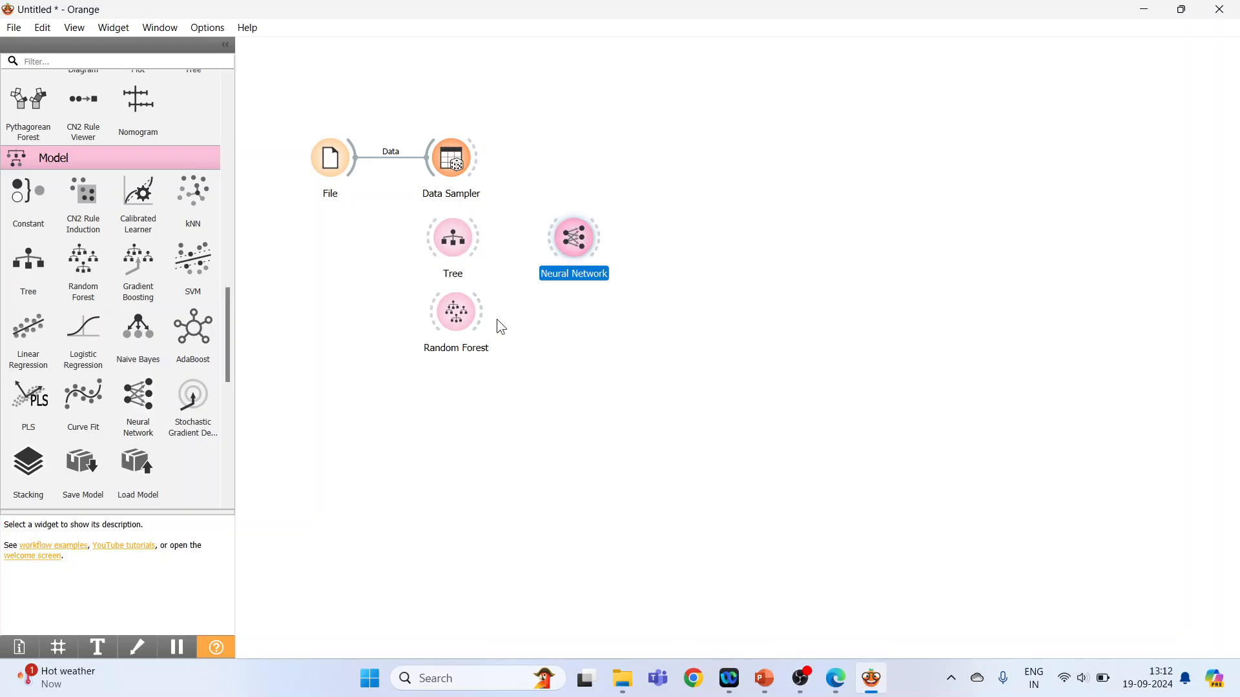
pyautogui.moveTo(574, 248); pyautogui.dragTo(455, 401)
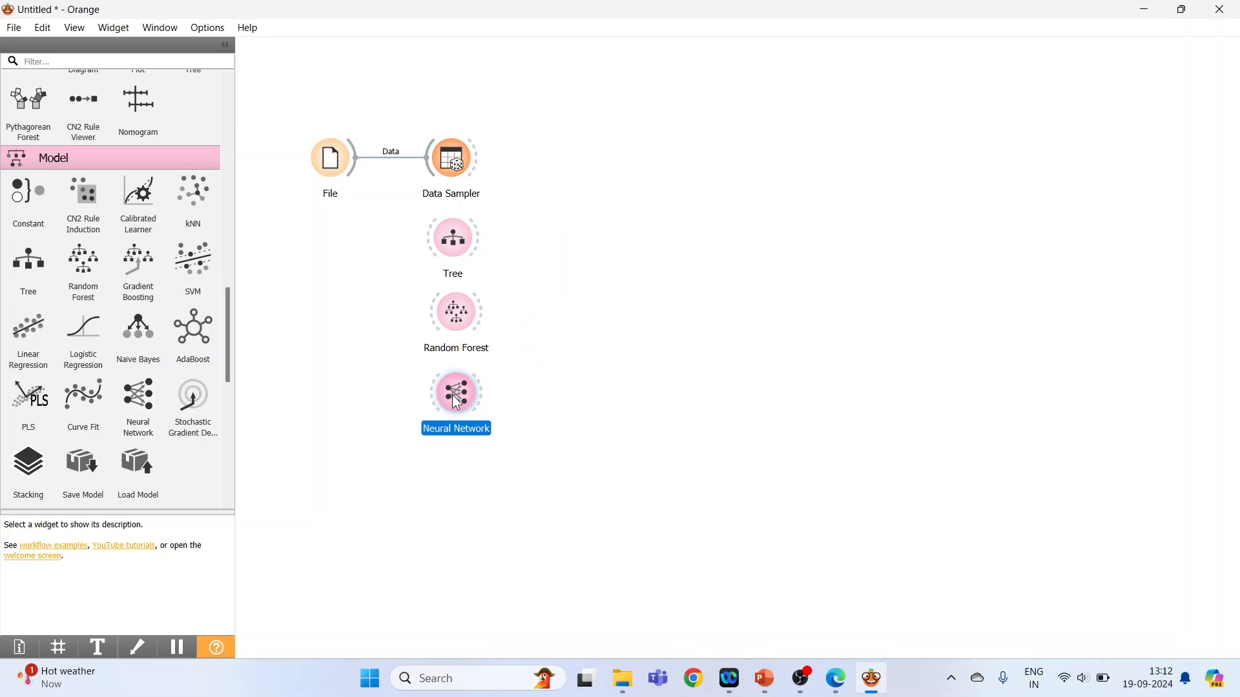
# Add a Test and Score widget to the canvas, well to the right of the Data Sampler.
pyautogui.moveTo(226, 347); pyautogui.dragTo(231, 424)
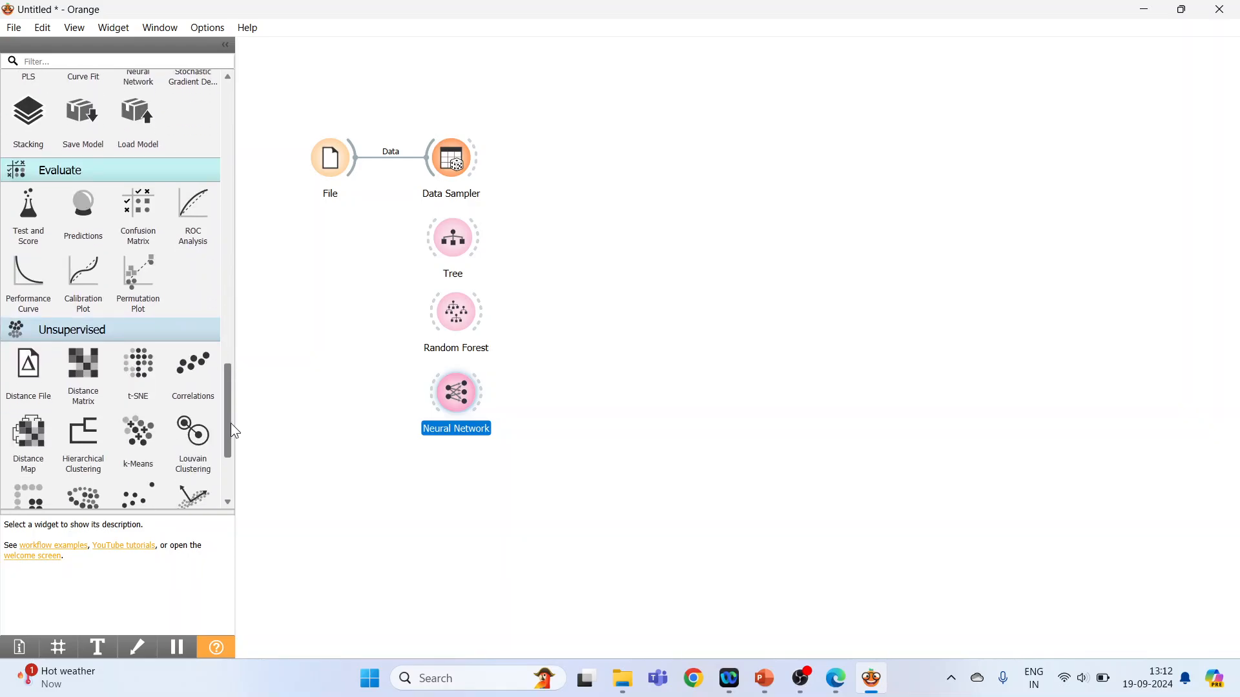
pyautogui.click(32, 216)
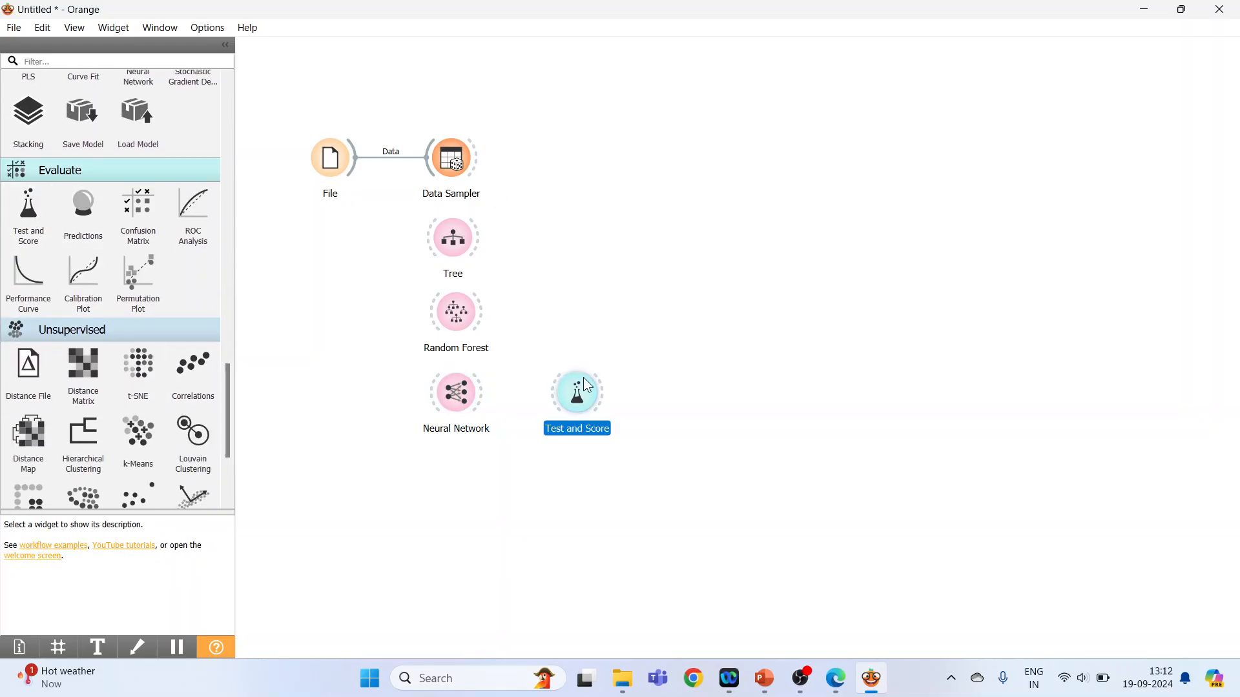
pyautogui.moveTo(588, 387); pyautogui.dragTo(730, 111)
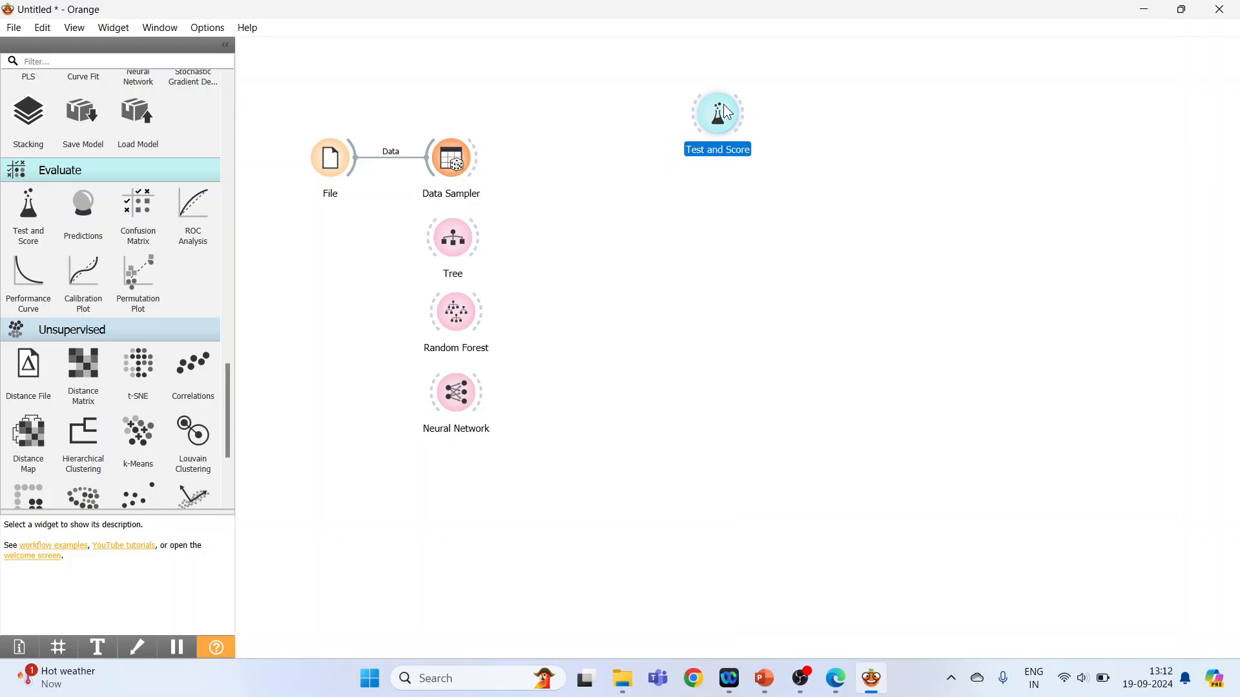
# Rearrange the workflow with File, Data Sampler and Test and Score in a row near the canvas top and the three models spaced out below.
pyautogui.moveTo(465, 162); pyautogui.dragTo(475, 88)
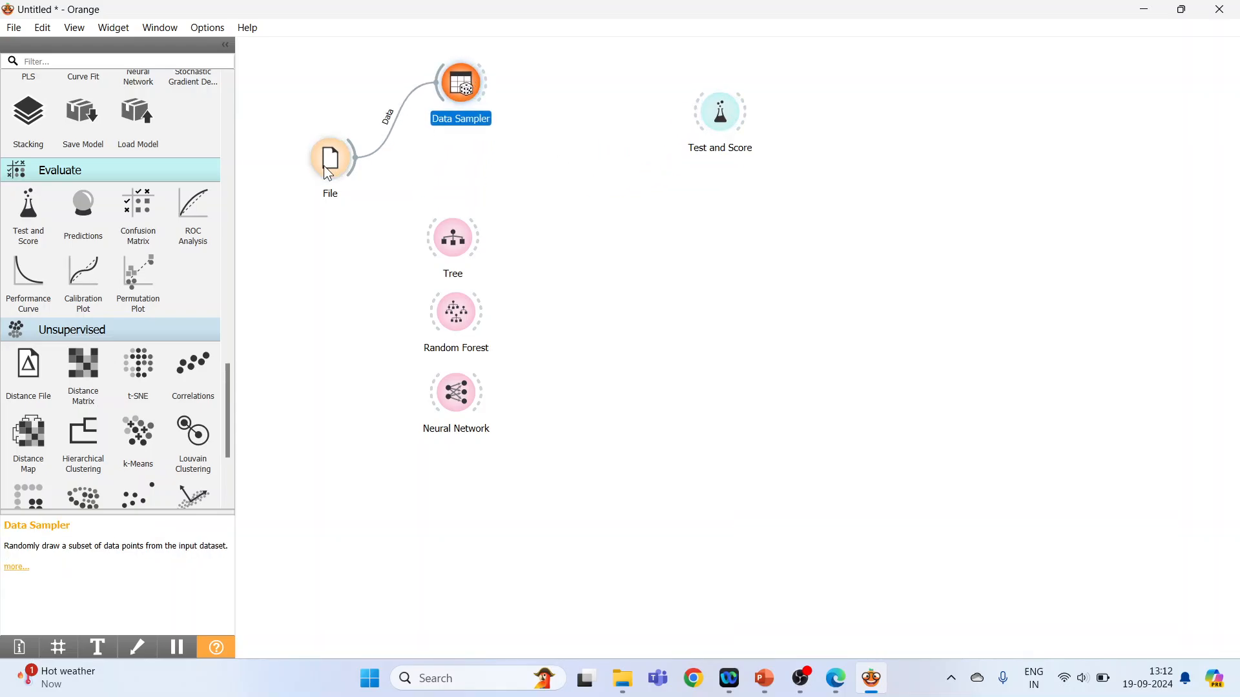
pyautogui.moveTo(331, 160); pyautogui.dragTo(308, 86)
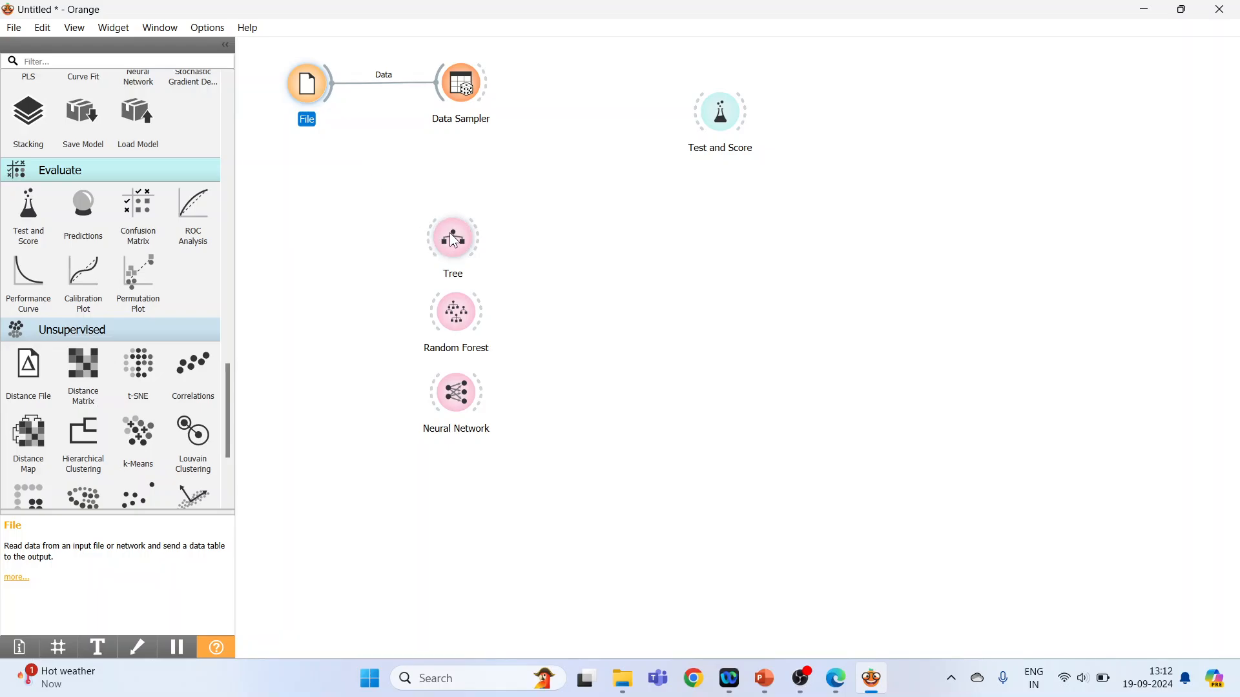
pyautogui.moveTo(454, 240); pyautogui.dragTo(469, 183)
pyautogui.moveTo(467, 313); pyautogui.dragTo(483, 272)
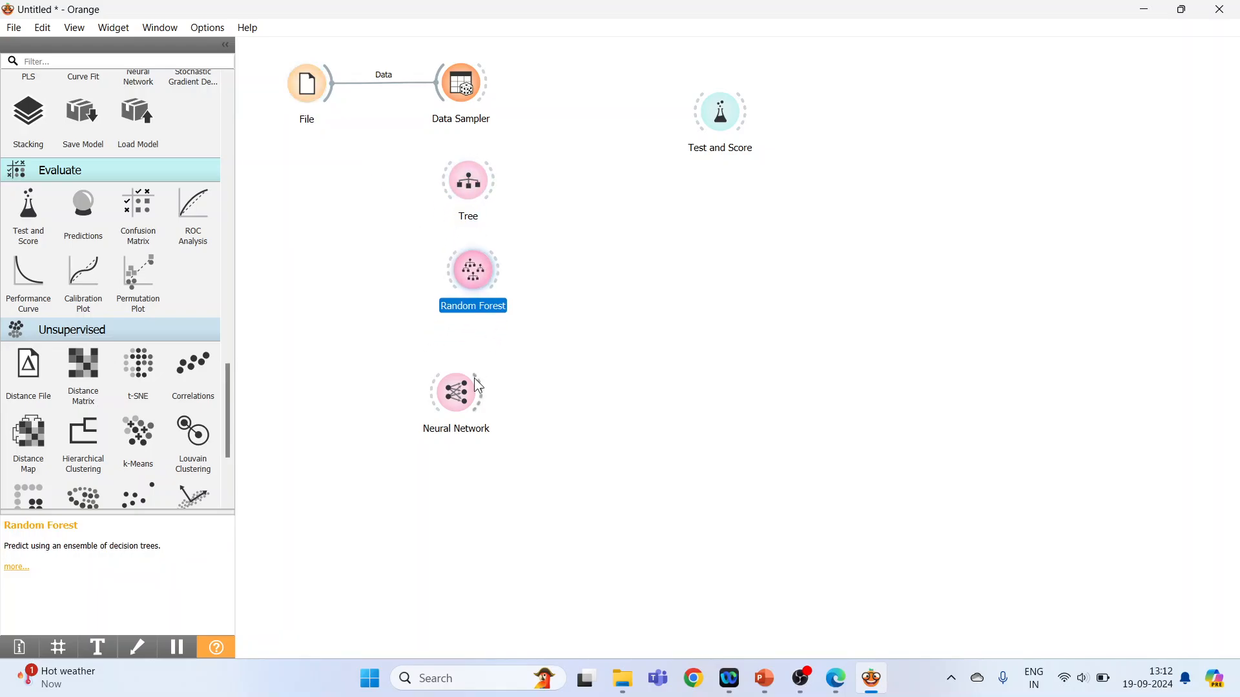
pyautogui.moveTo(456, 392); pyautogui.dragTo(485, 357)
pyautogui.moveTo(700, 118); pyautogui.dragTo(705, 83)
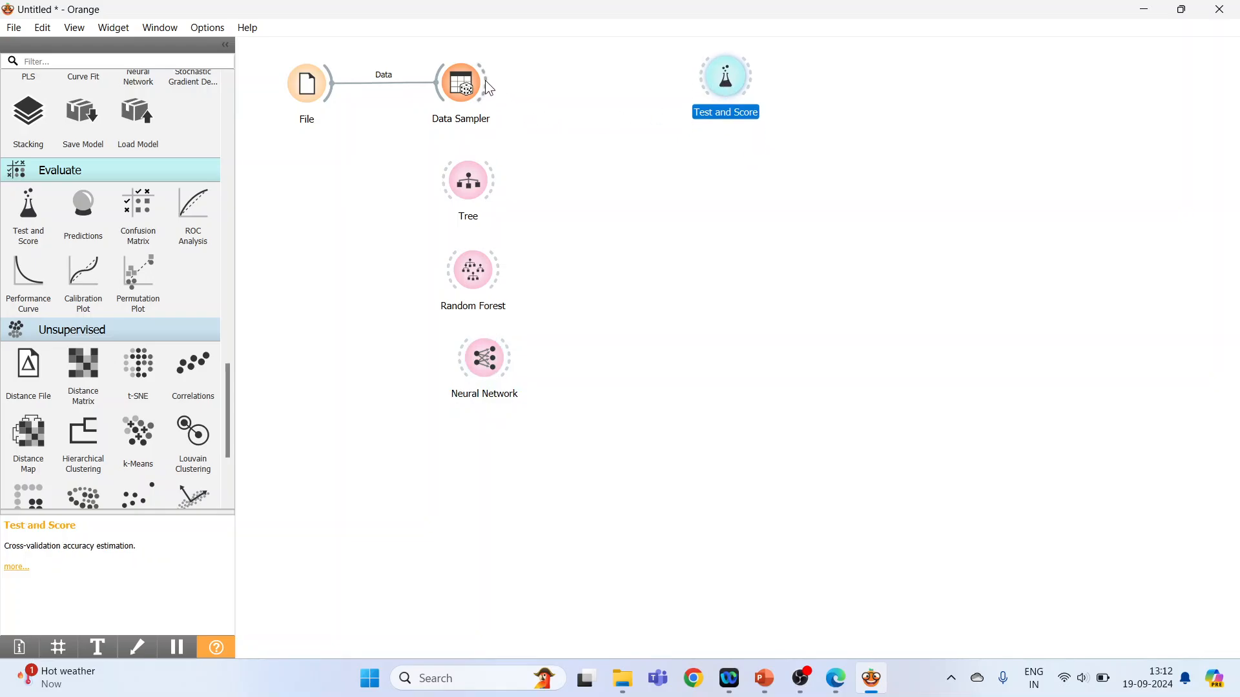
# Link the Data Sampler, Tree, Random Forest and Neural Network to Test and Score, and review the models' evaluation scores.
pyautogui.moveTo(485, 81); pyautogui.dragTo(694, 83)
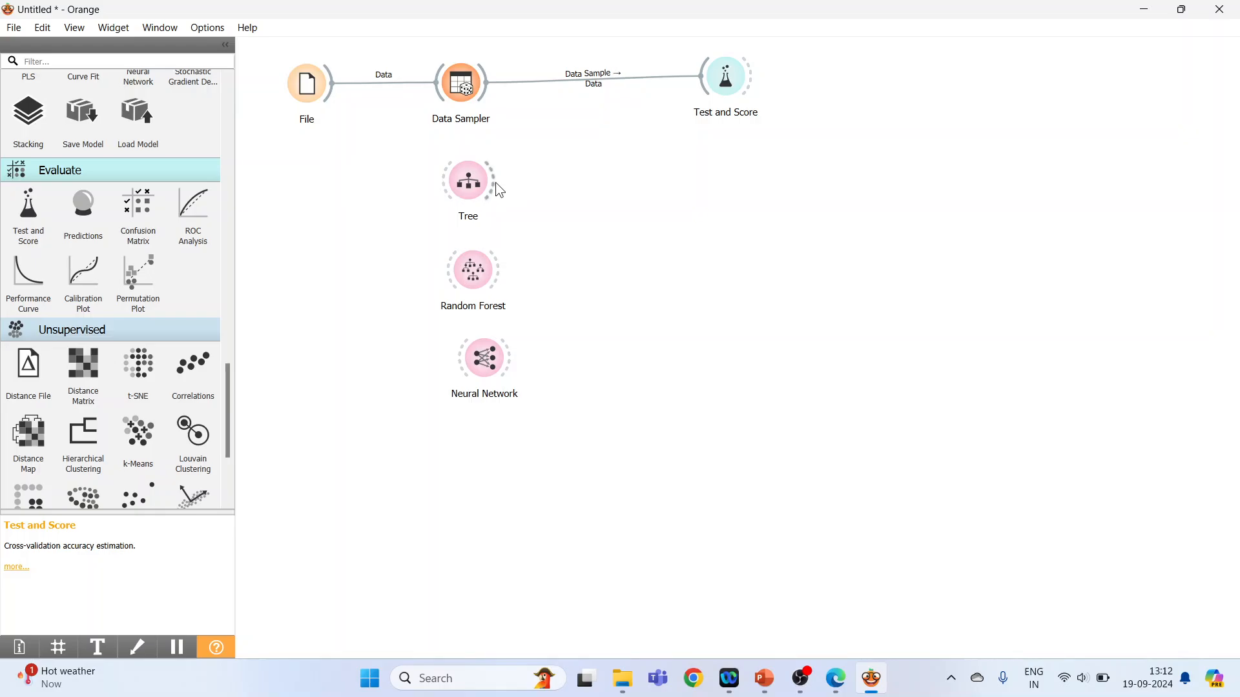
pyautogui.moveTo(495, 183); pyautogui.dragTo(717, 81)
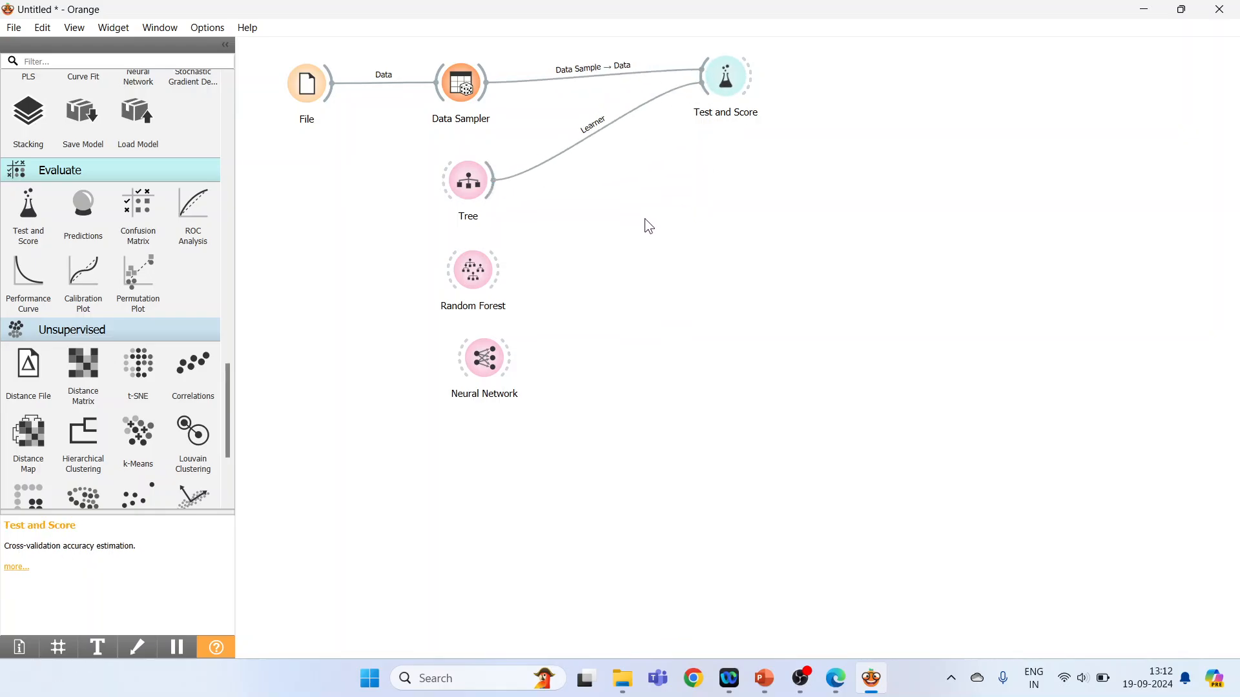
pyautogui.moveTo(499, 266); pyautogui.dragTo(702, 93)
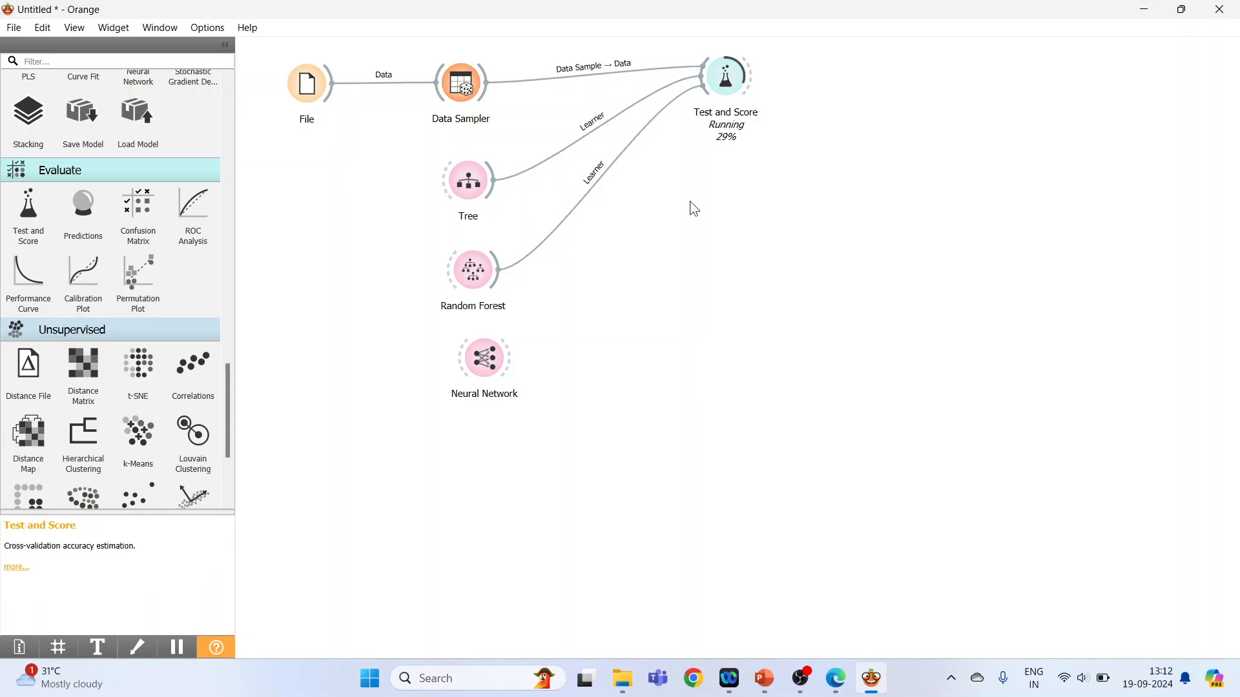
pyautogui.moveTo(512, 356); pyautogui.dragTo(701, 109)
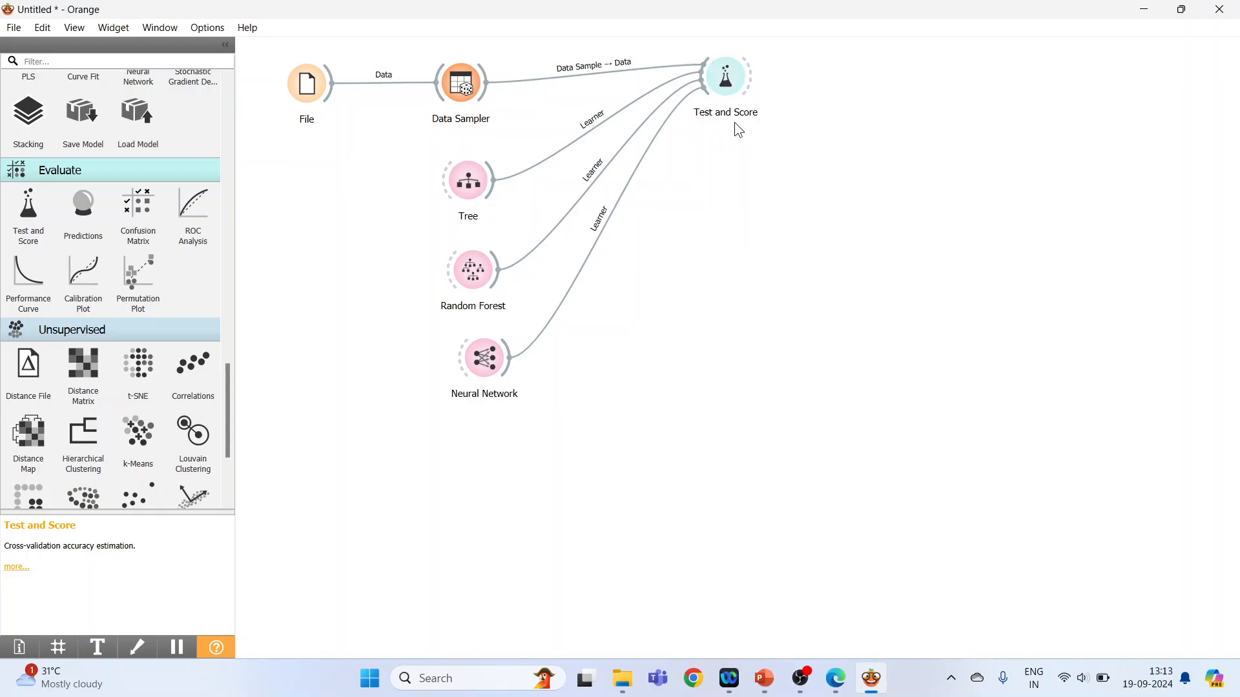
pyautogui.doubleClick(728, 86)
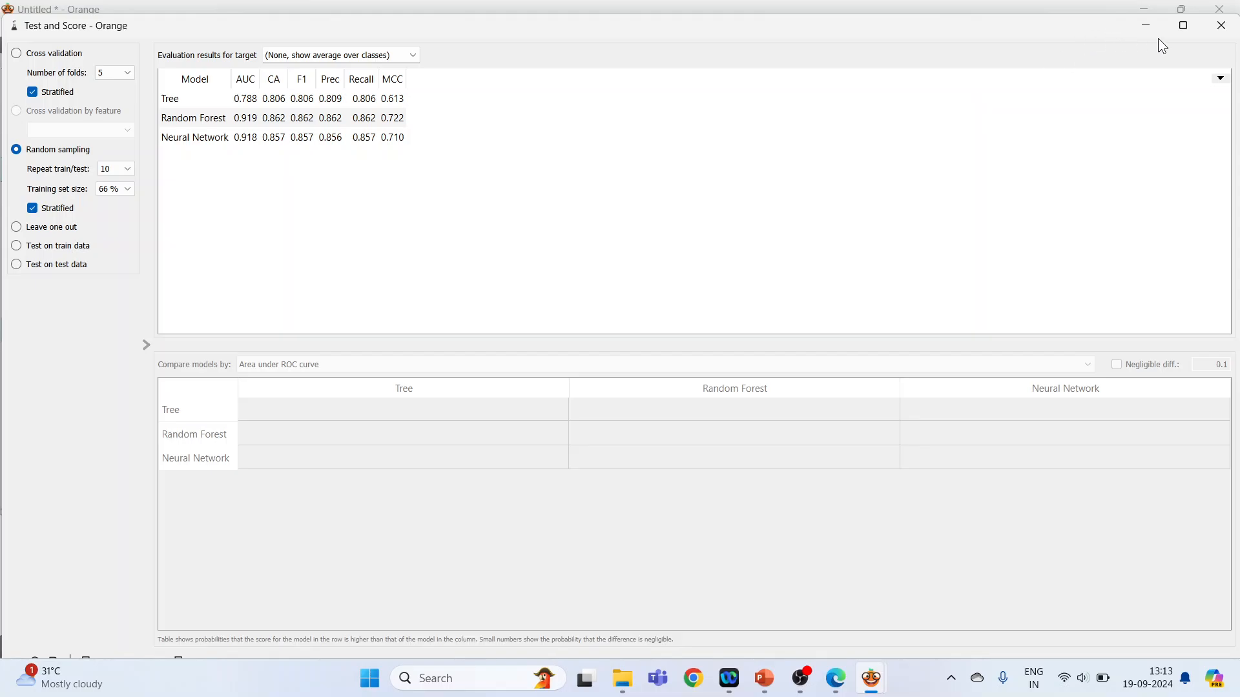
pyautogui.click(1223, 28)
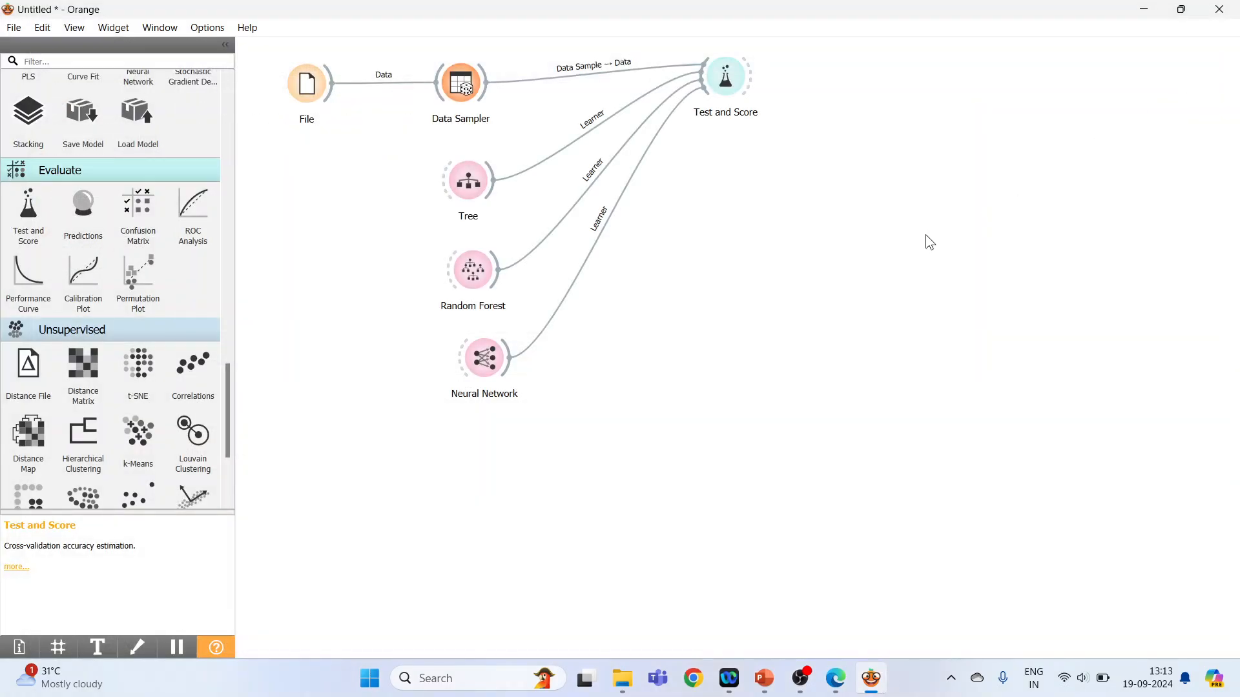
# Move the Tree, Random Forest and Neural Network widgets left so they line up below the File widget.
pyautogui.moveTo(471, 187); pyautogui.dragTo(316, 211)
pyautogui.moveTo(485, 274); pyautogui.dragTo(331, 281)
pyautogui.moveTo(483, 368); pyautogui.dragTo(312, 371)
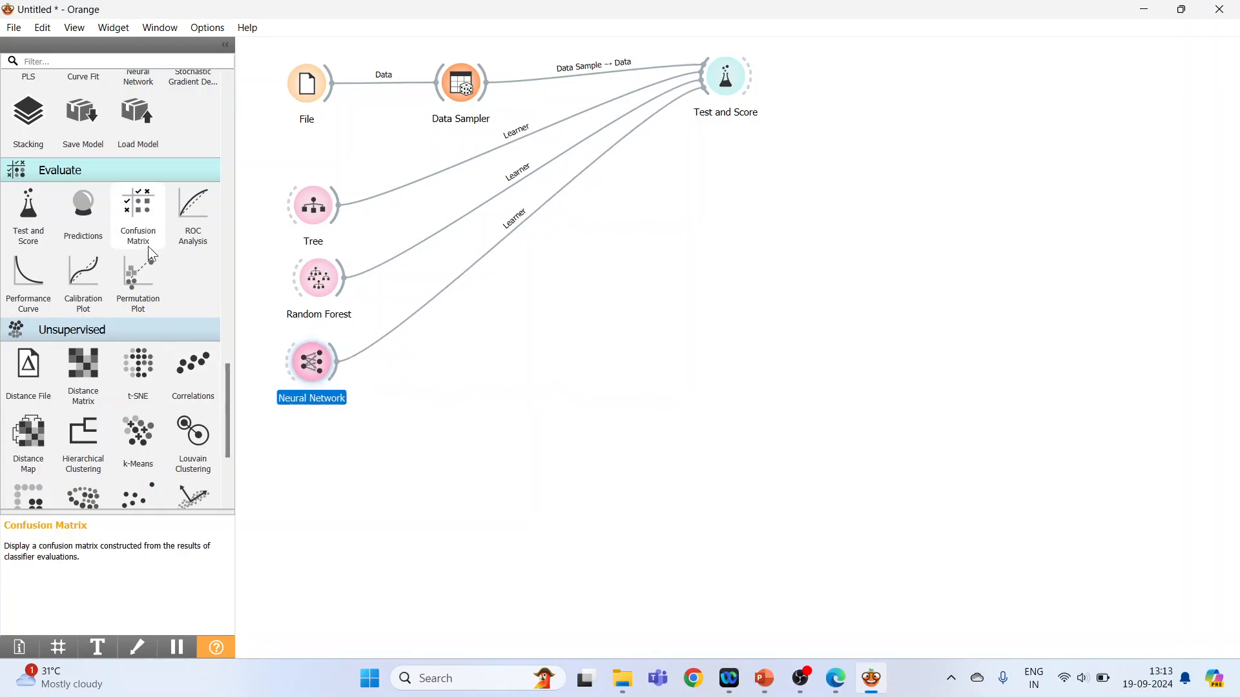
# Add a Stacking widget and place it below Test and Score, to the right of Random Forest.
pyautogui.moveTo(226, 385); pyautogui.dragTo(221, 343)
pyautogui.click(33, 397)
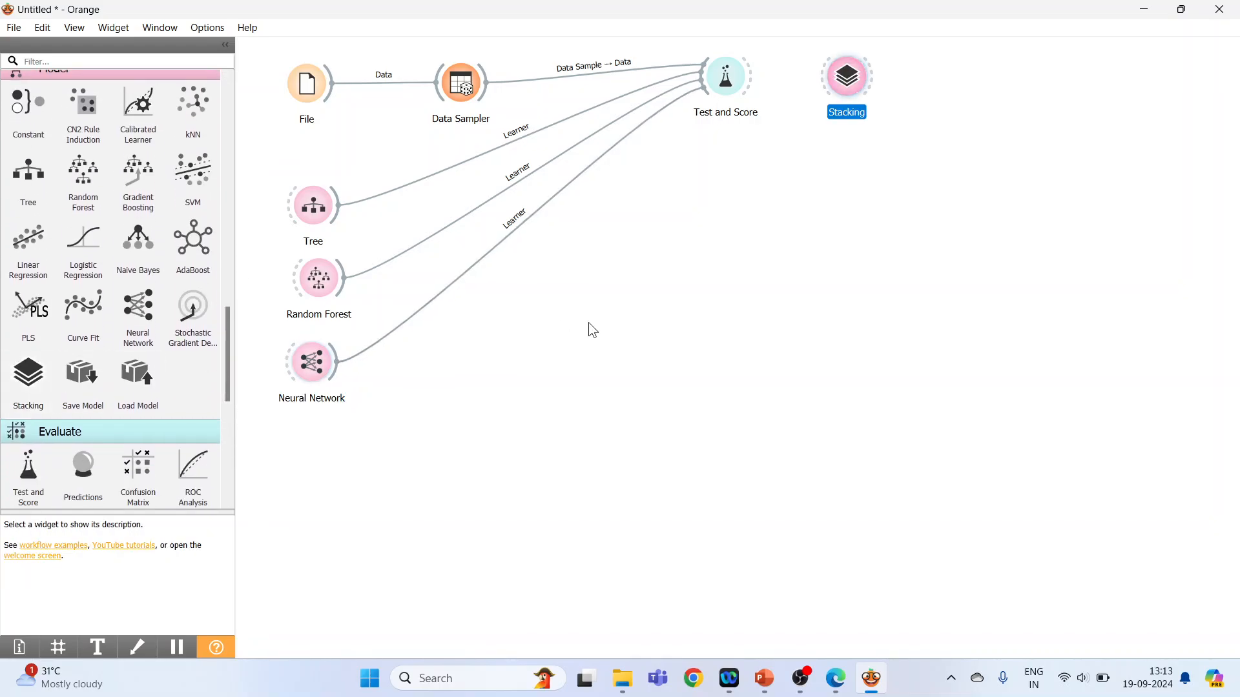
pyautogui.moveTo(842, 87); pyautogui.dragTo(575, 303)
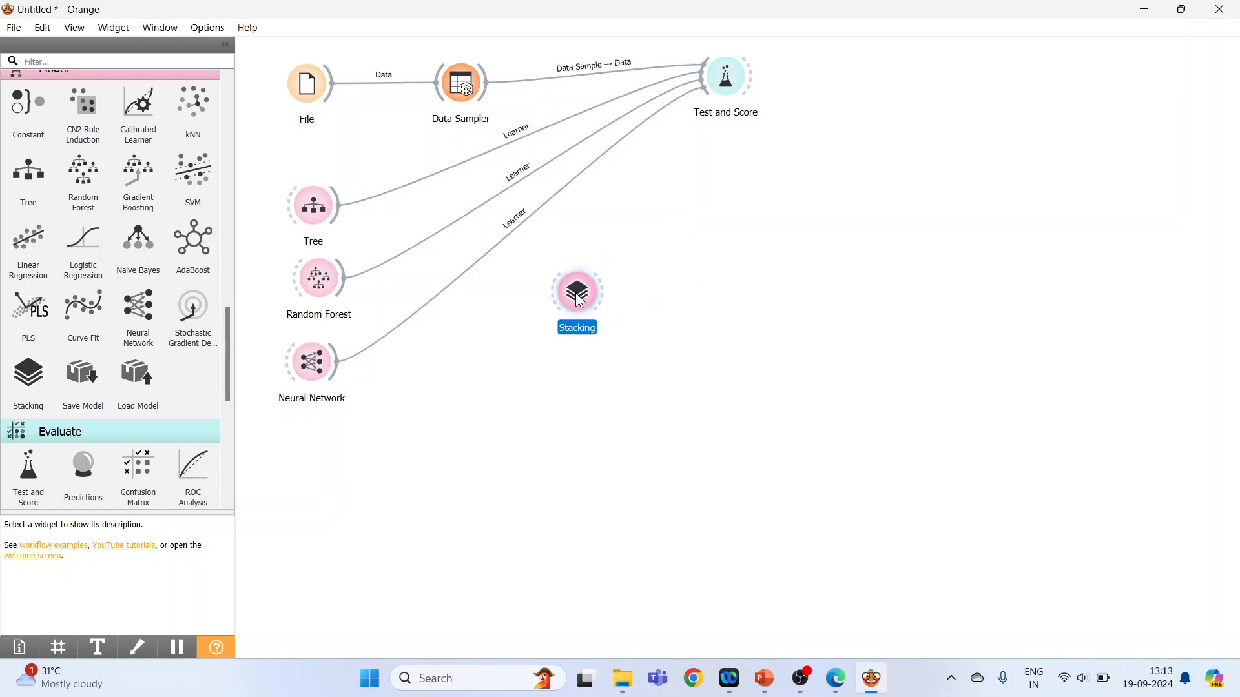
# Link the Learner outputs of Tree, Random Forest and Neural Network to the Learners input of Stacking.
pyautogui.moveTo(340, 212); pyautogui.dragTo(576, 291)
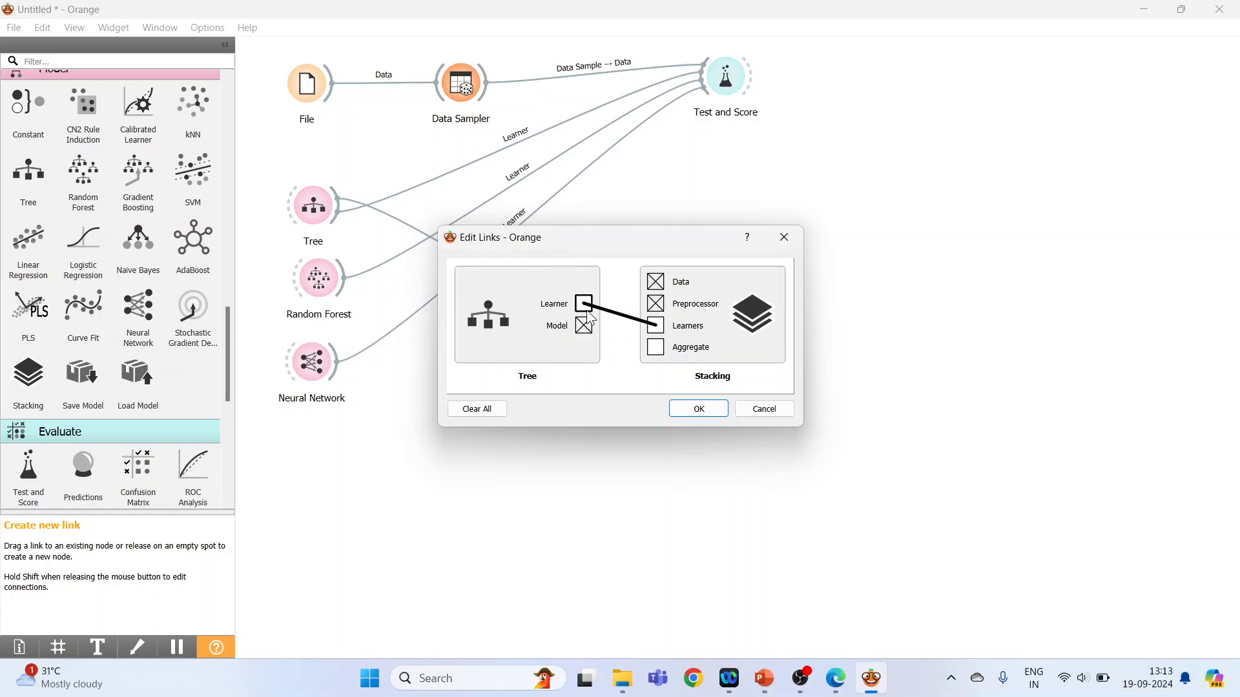
pyautogui.click(714, 409)
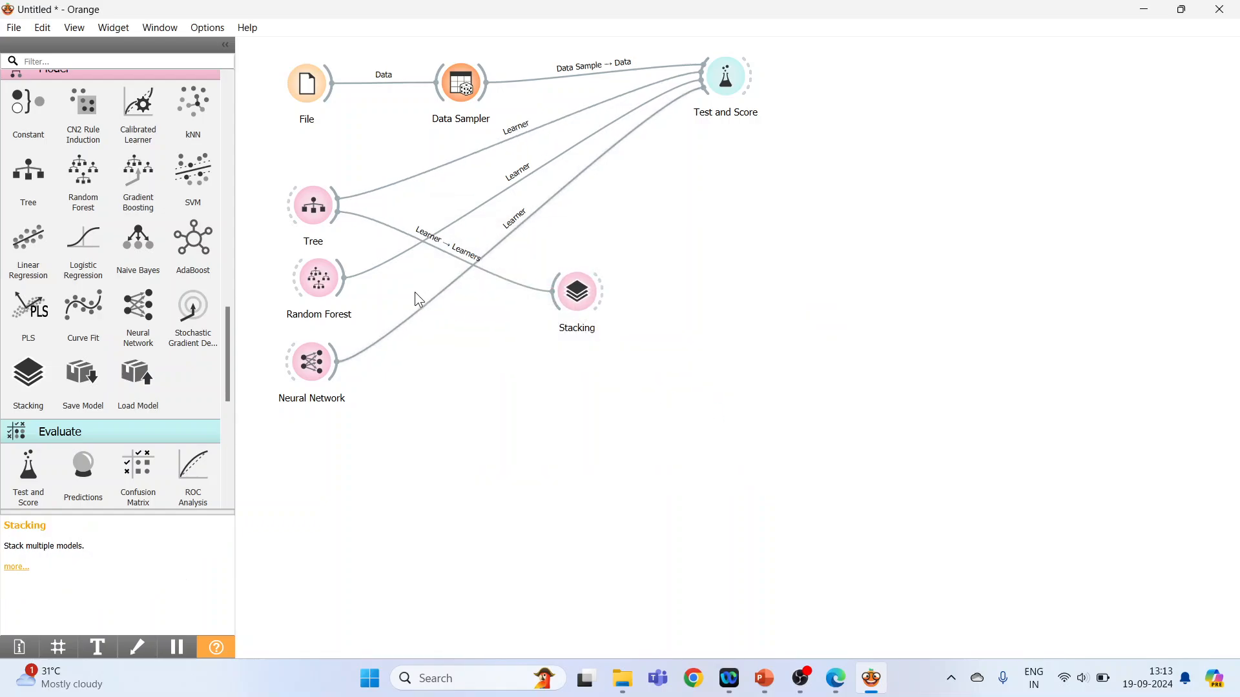
pyautogui.moveTo(342, 288); pyautogui.dragTo(576, 292)
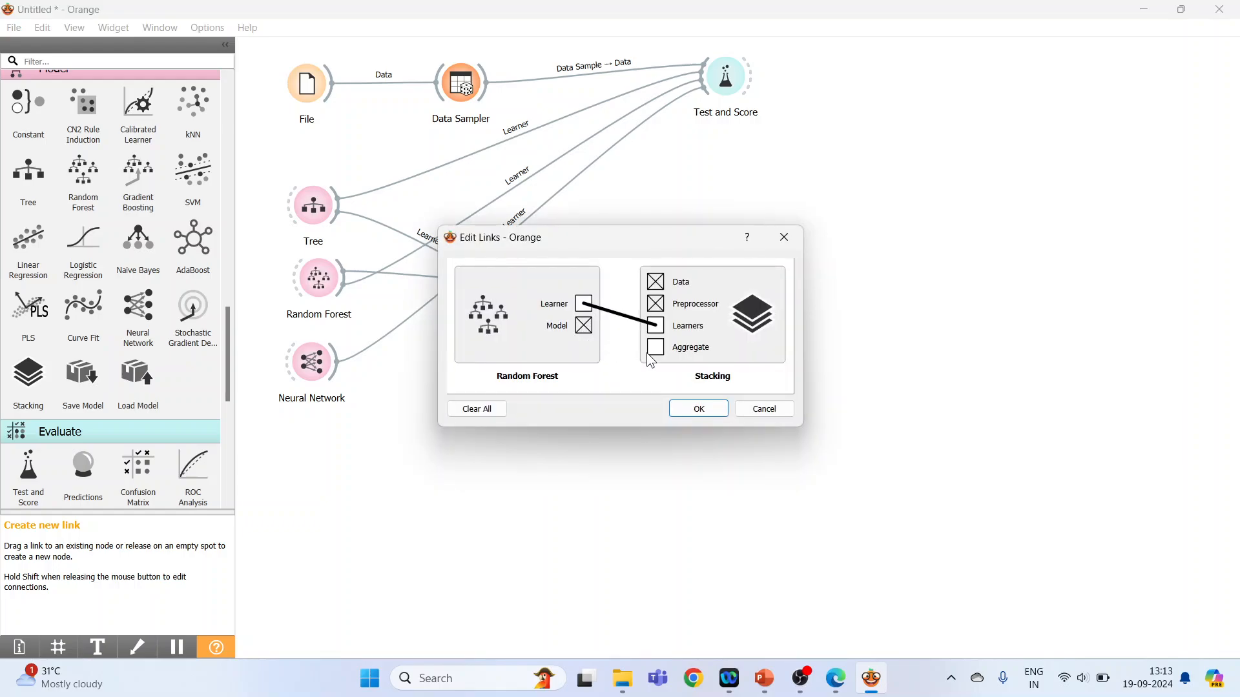
pyautogui.click(699, 409)
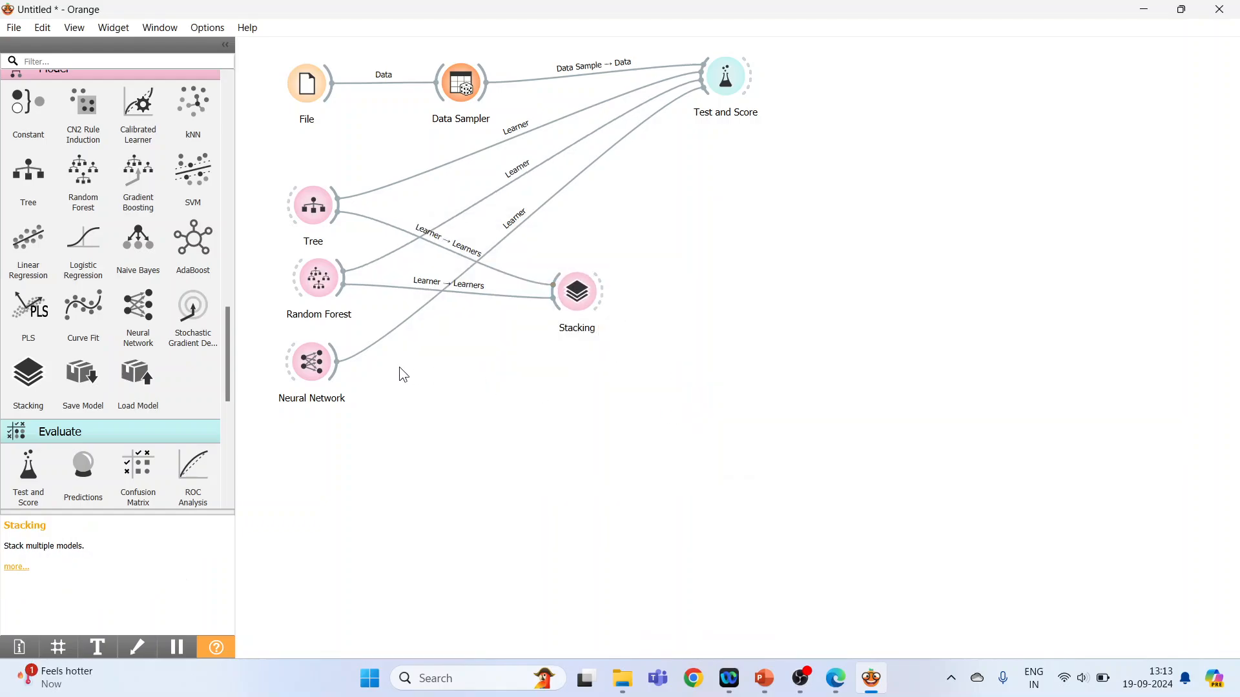
pyautogui.moveTo(335, 377); pyautogui.dragTo(568, 295)
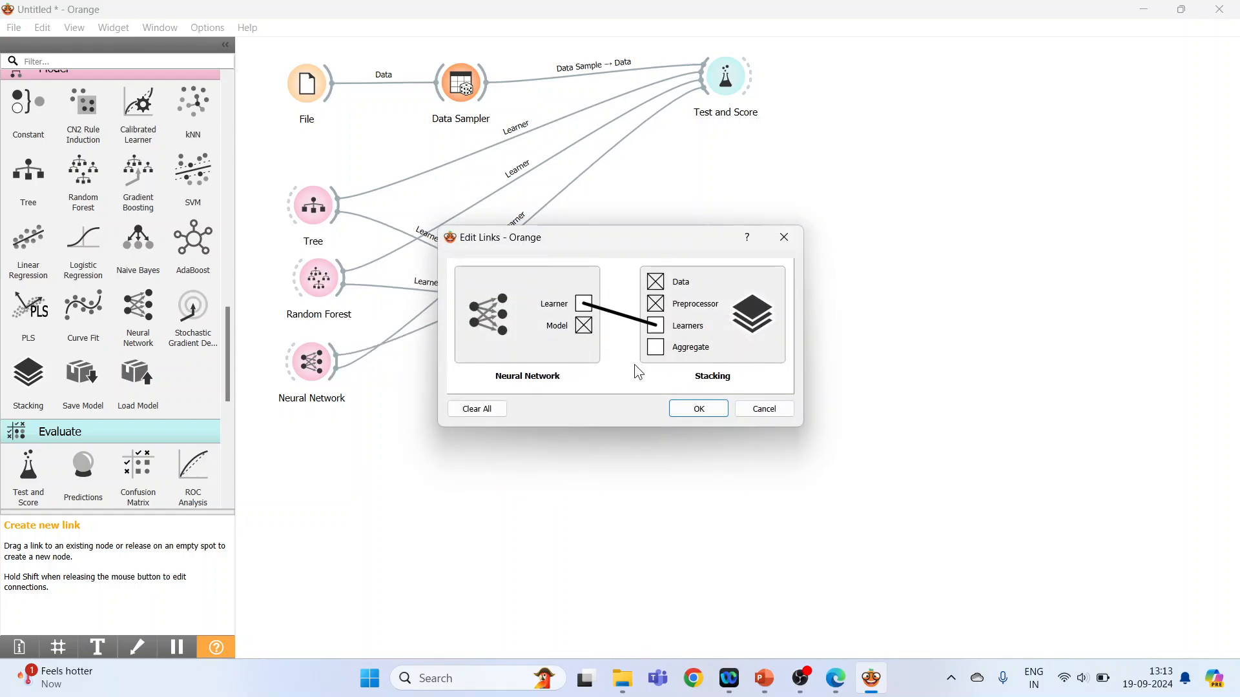
pyautogui.click(700, 409)
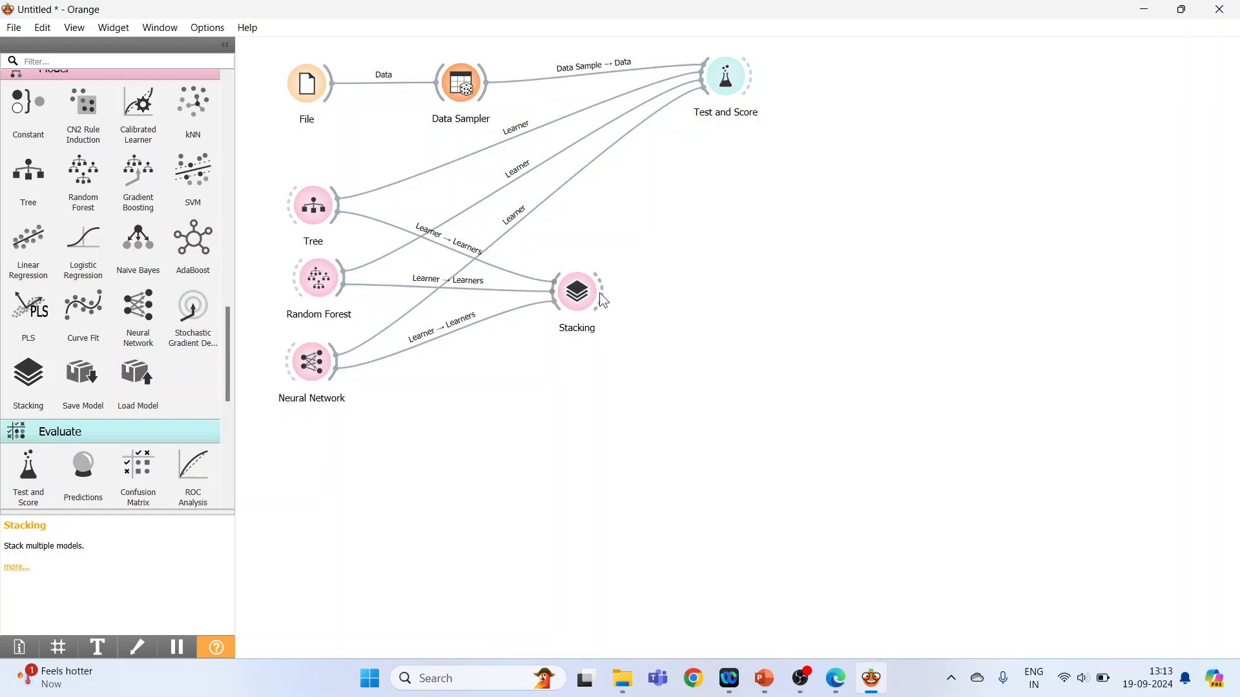
# Link Stacking to Test and Score and review the stacked model's evaluation scores against the other models.
pyautogui.moveTo(601, 289); pyautogui.dragTo(701, 118)
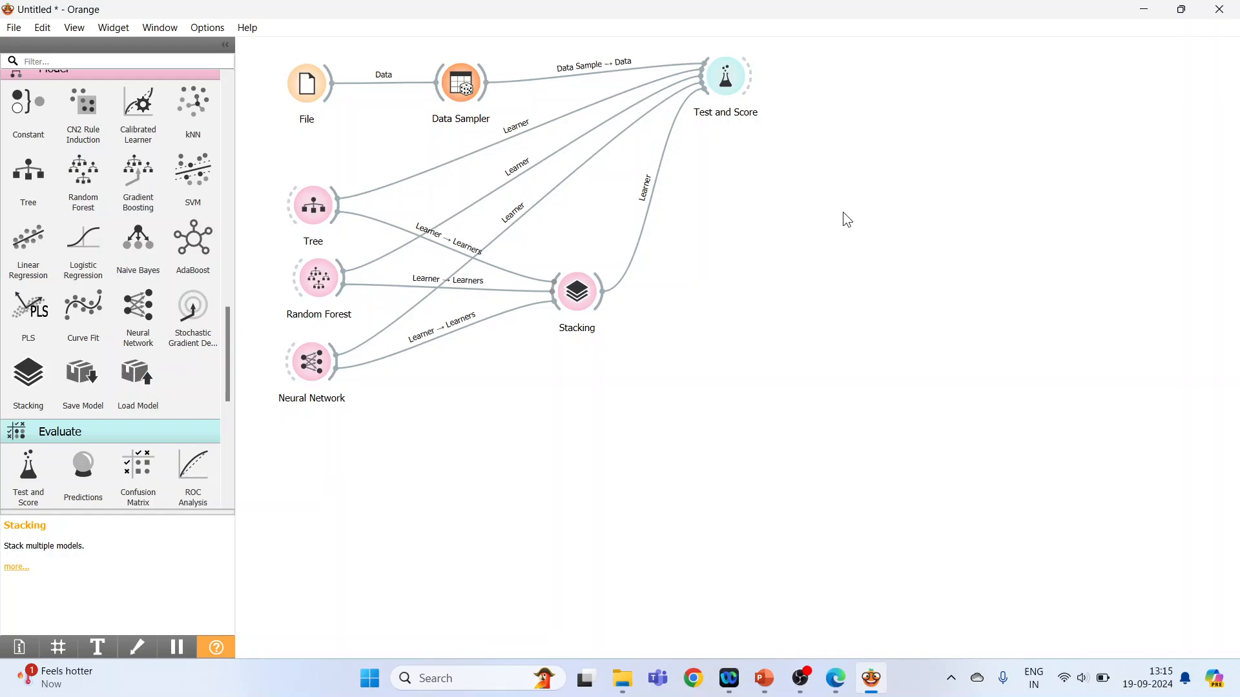
pyautogui.doubleClick(729, 83)
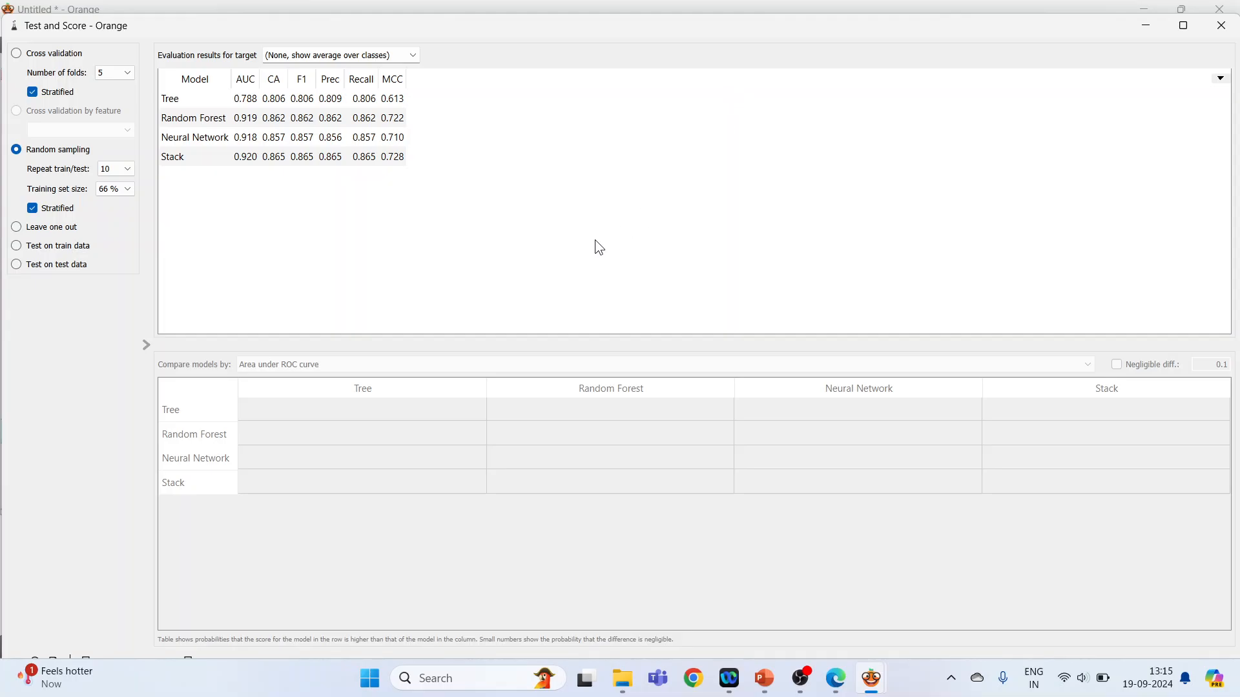
pyautogui.click(248, 158)
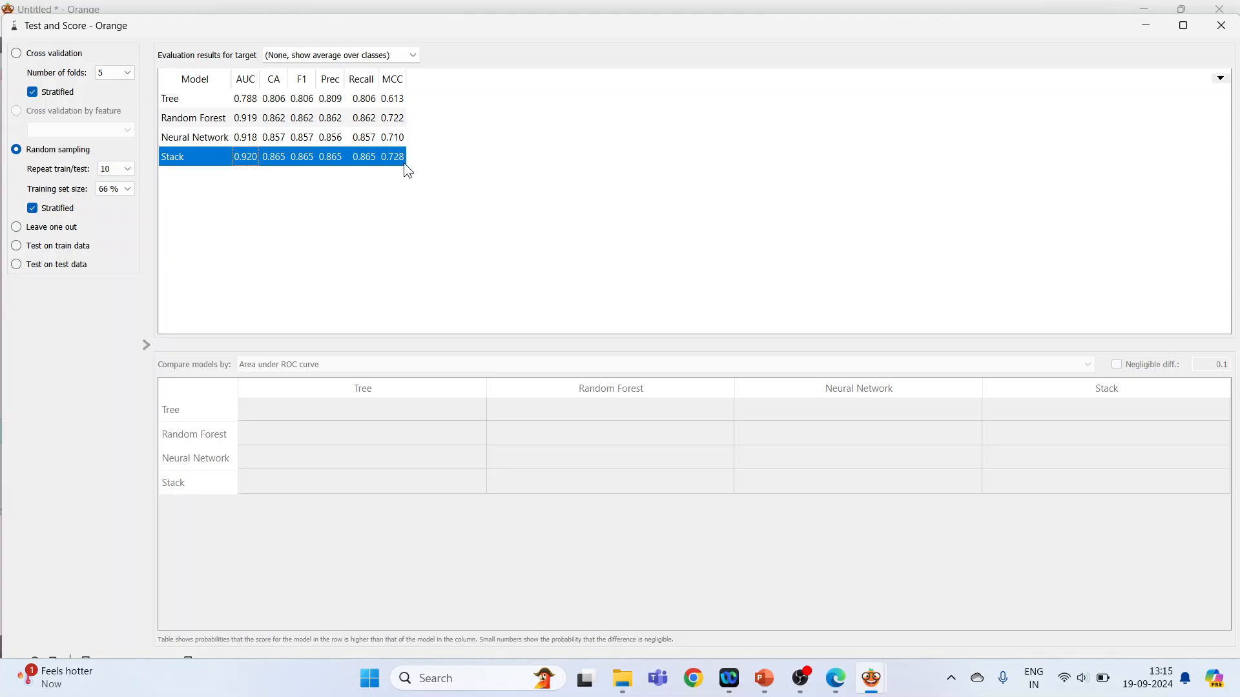
pyautogui.click(1221, 25)
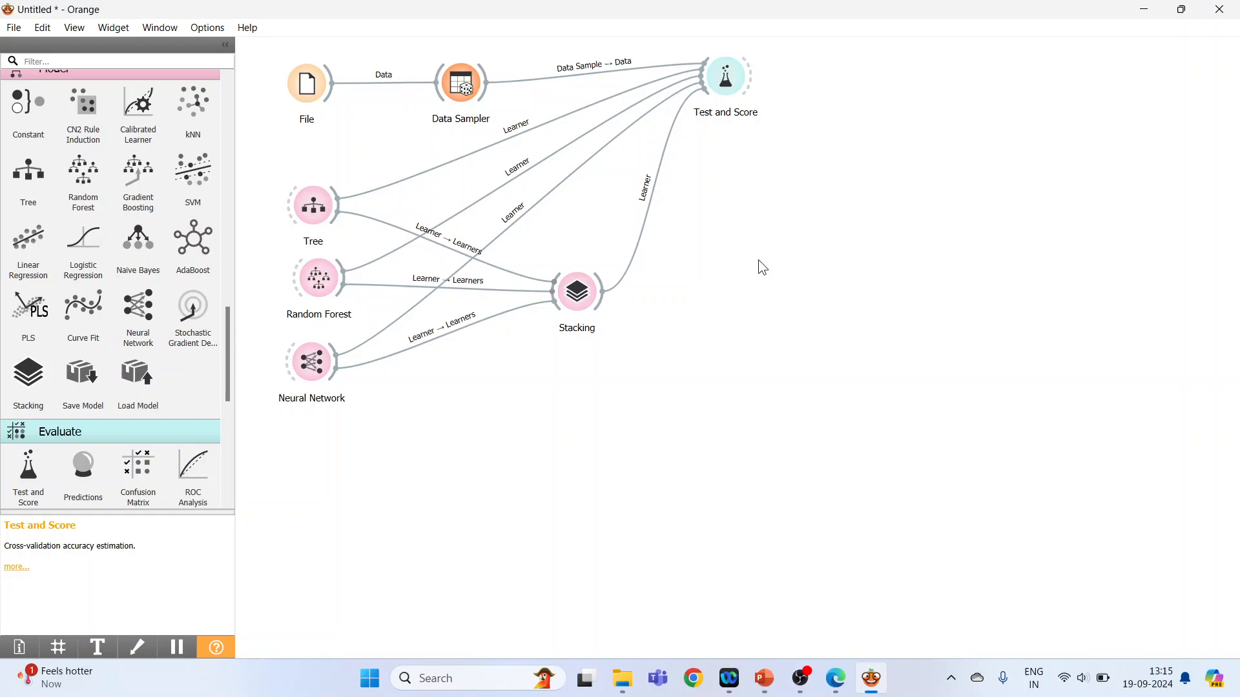
# Add a Confusion Matrix widget to the right of Test and Score and link the evaluation results to it.
pyautogui.scroll(-5, 226, 420)
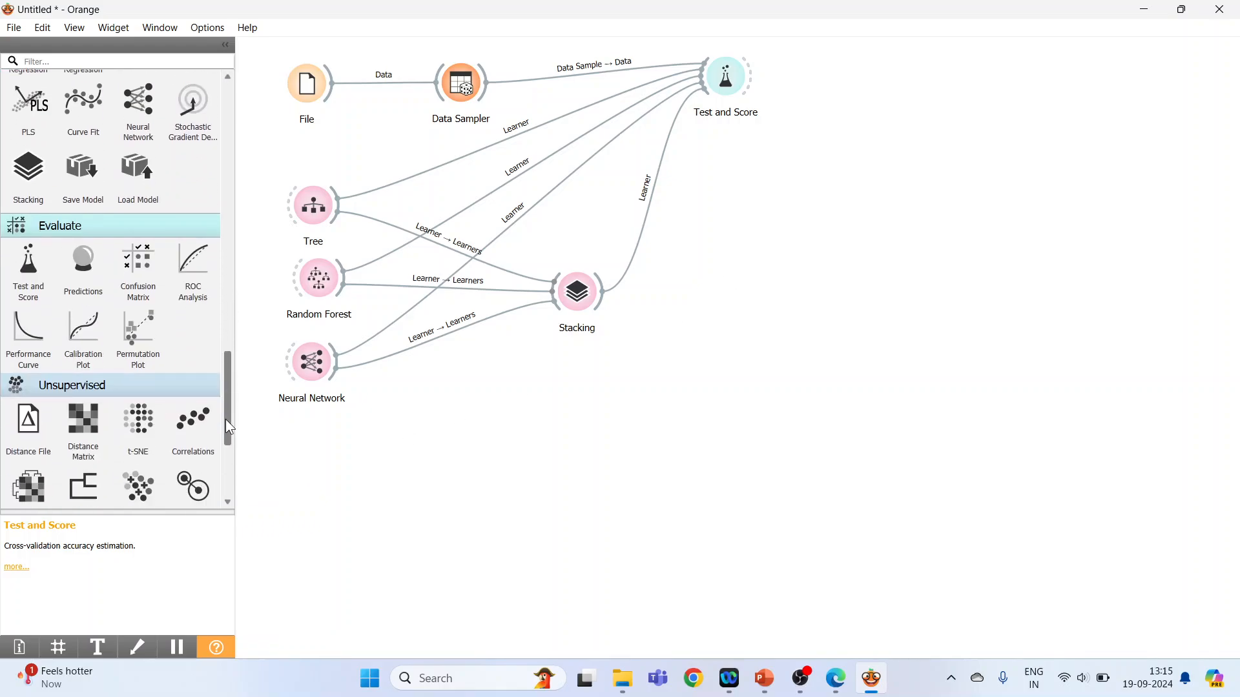
pyautogui.moveTo(138, 229); pyautogui.dragTo(859, 78)
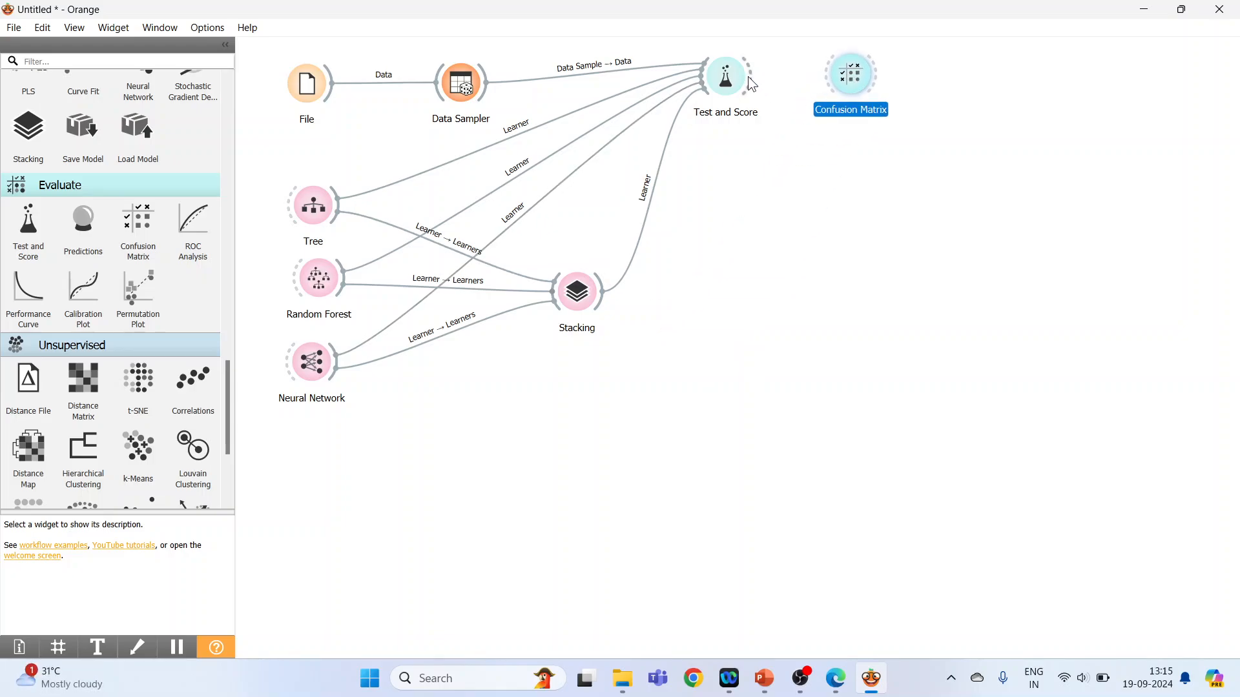
pyautogui.moveTo(749, 76); pyautogui.dragTo(820, 83)
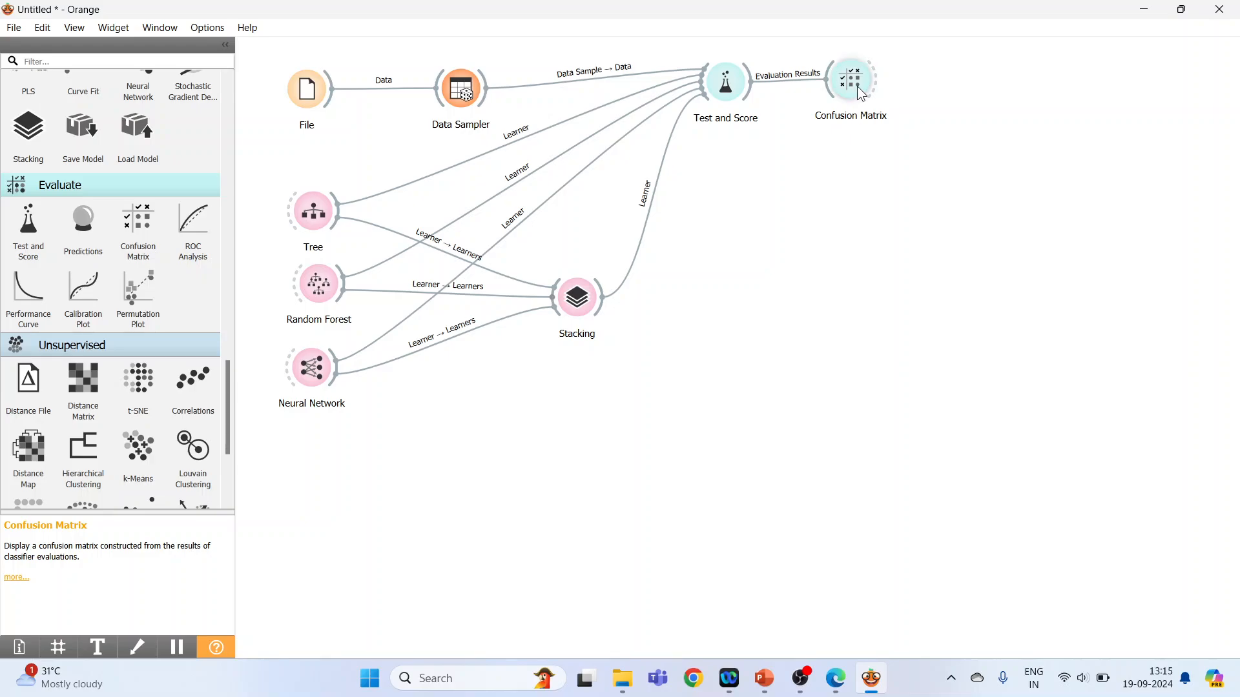
# Examine the correctly predicted No and Yes cells in the confusion matrices of Tree and Random Forest.
pyautogui.doubleClick(858, 87)
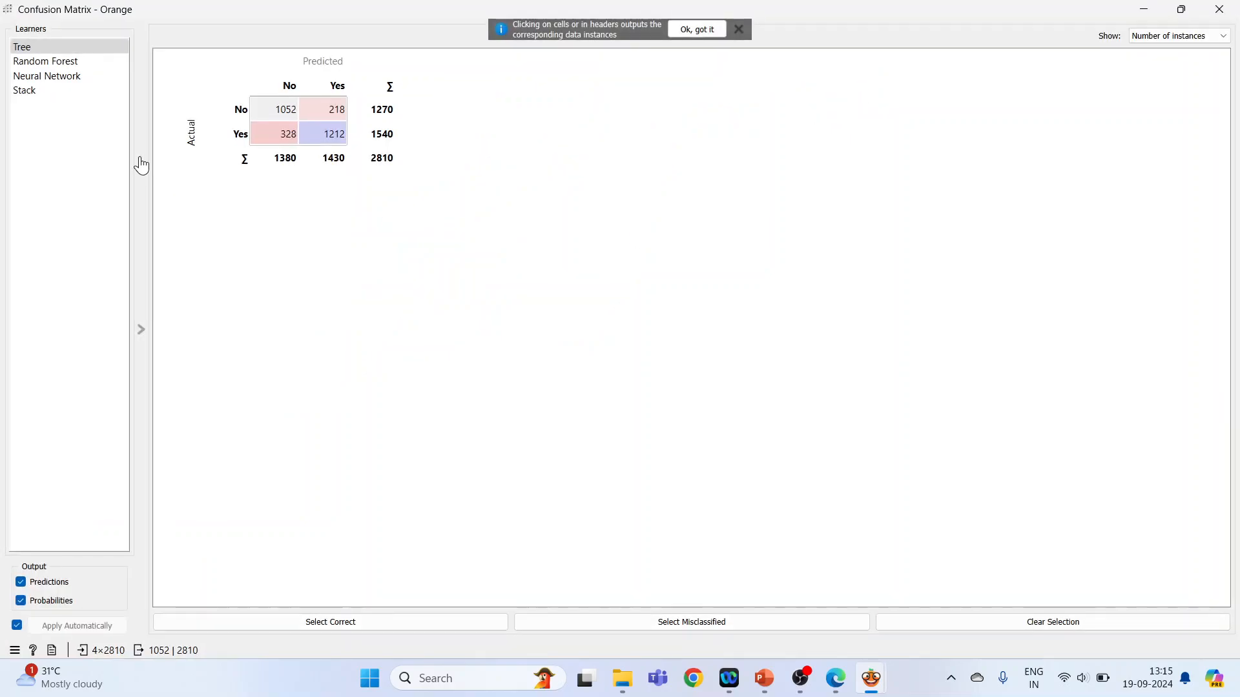
pyautogui.click(42, 47)
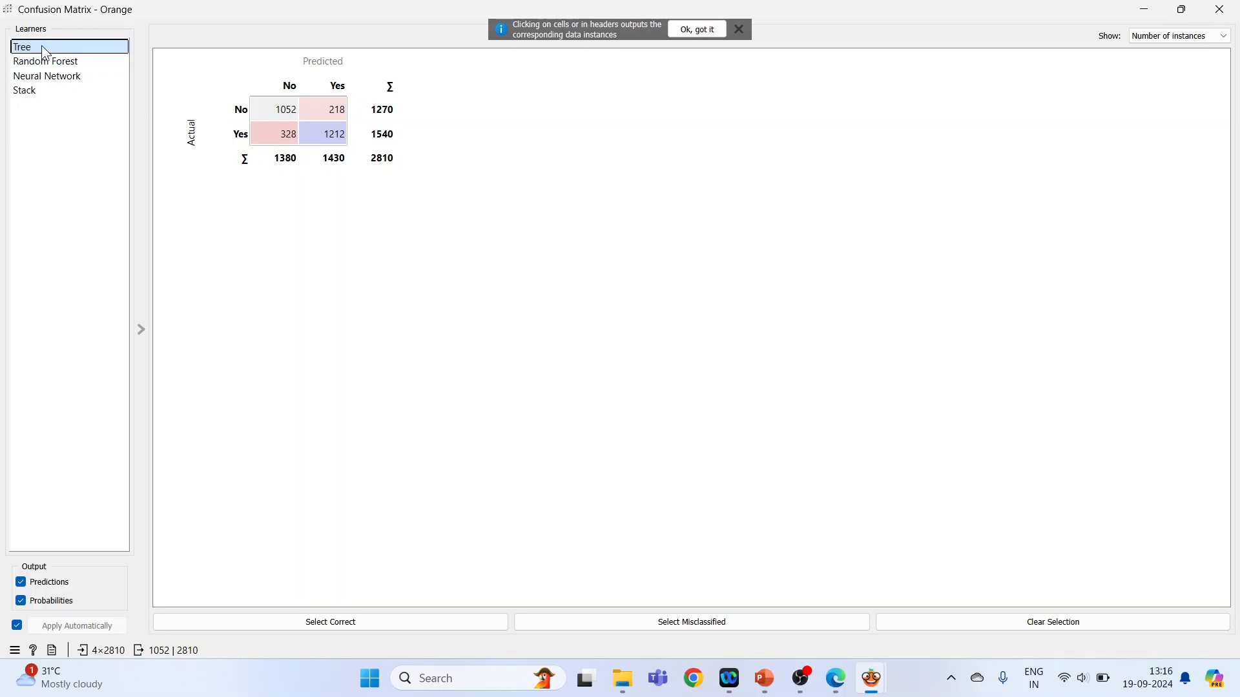
pyautogui.click(292, 115)
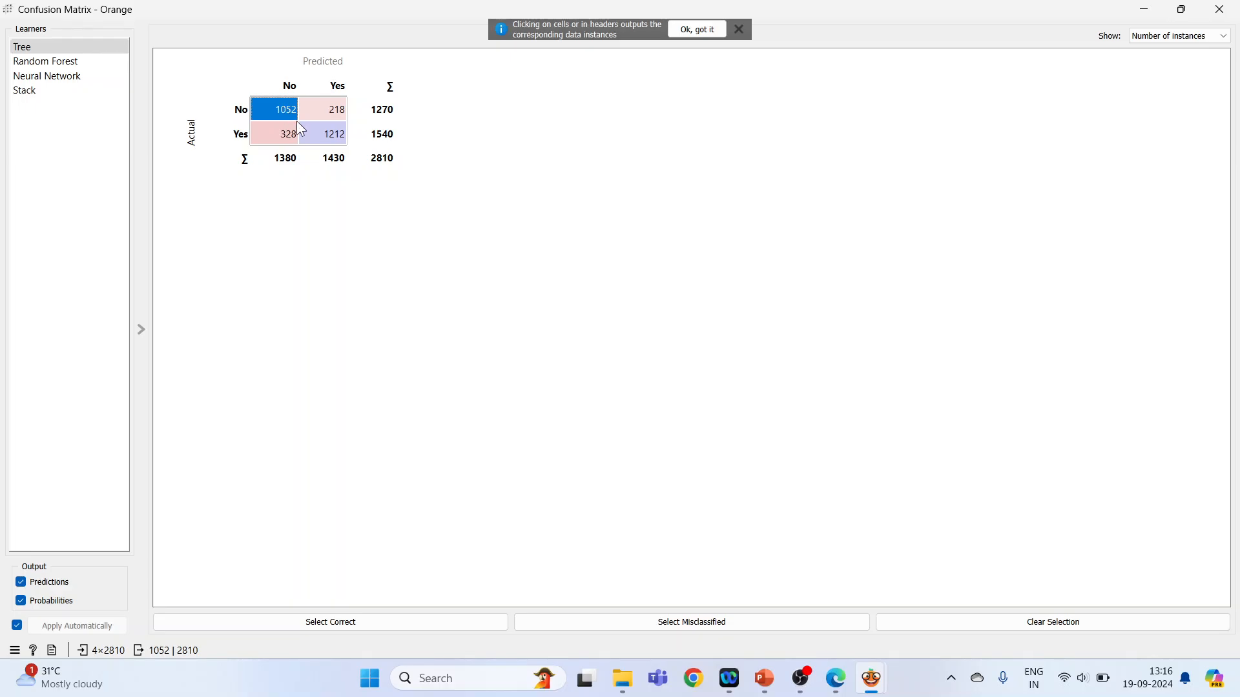
pyautogui.click(336, 140)
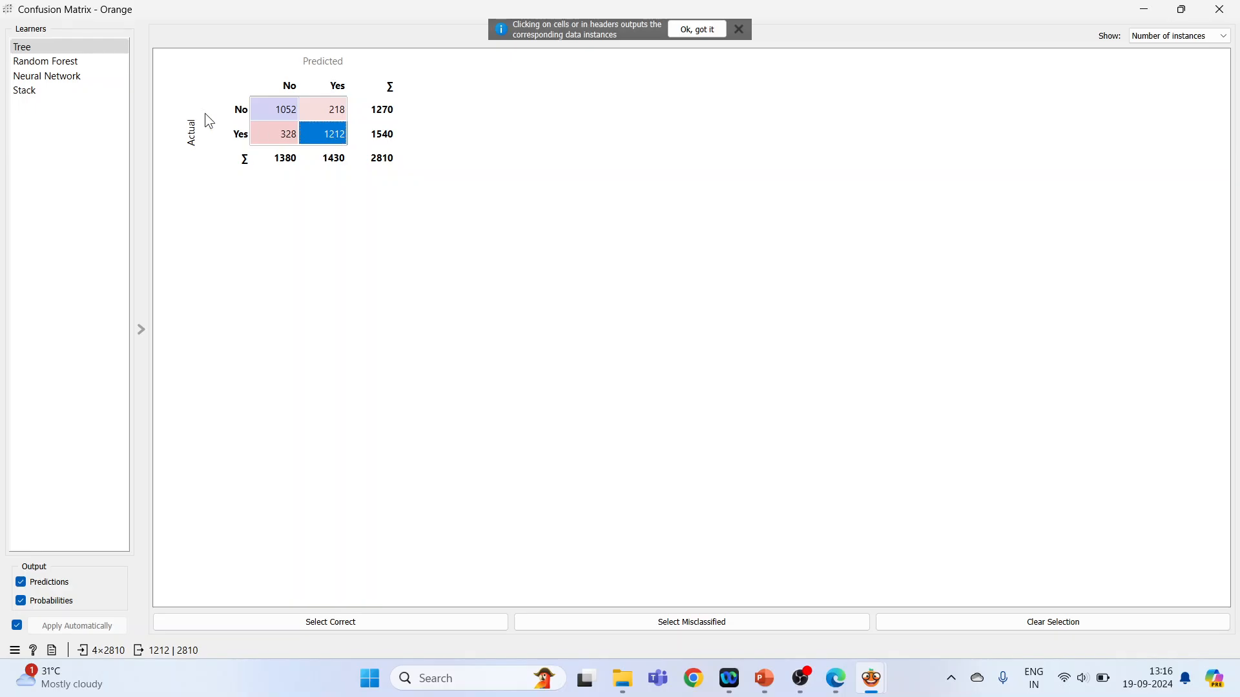
pyautogui.click(80, 63)
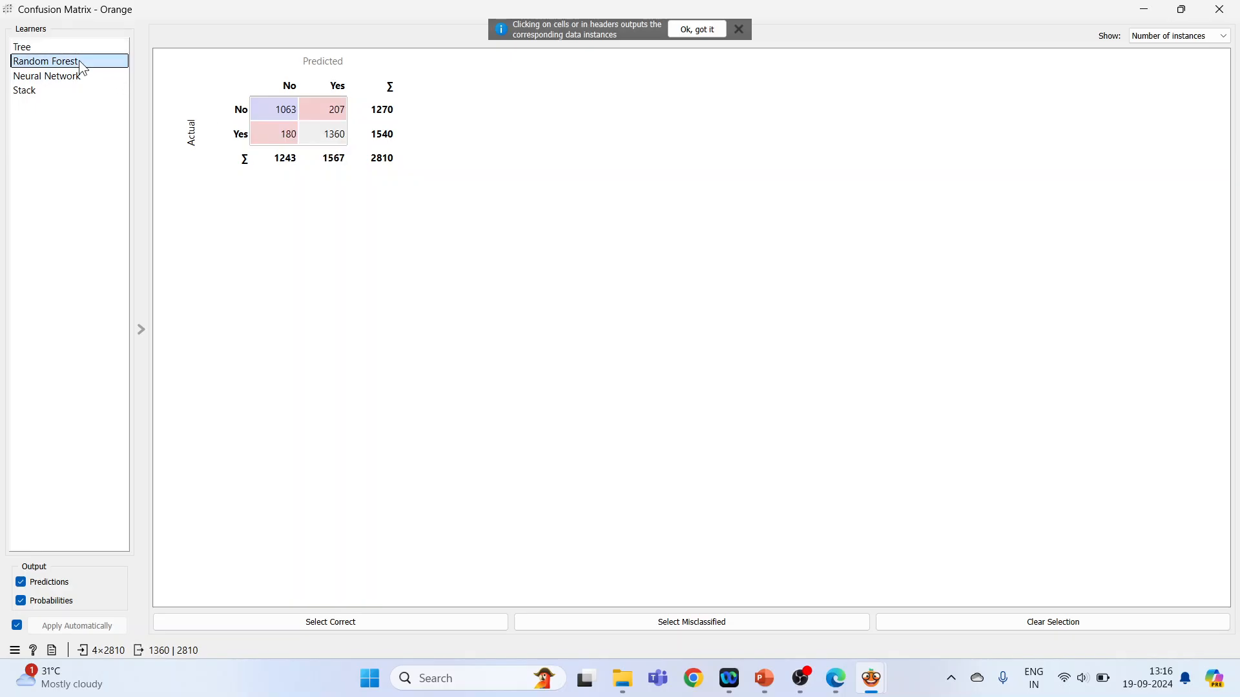
pyautogui.click(288, 111)
pyautogui.click(334, 140)
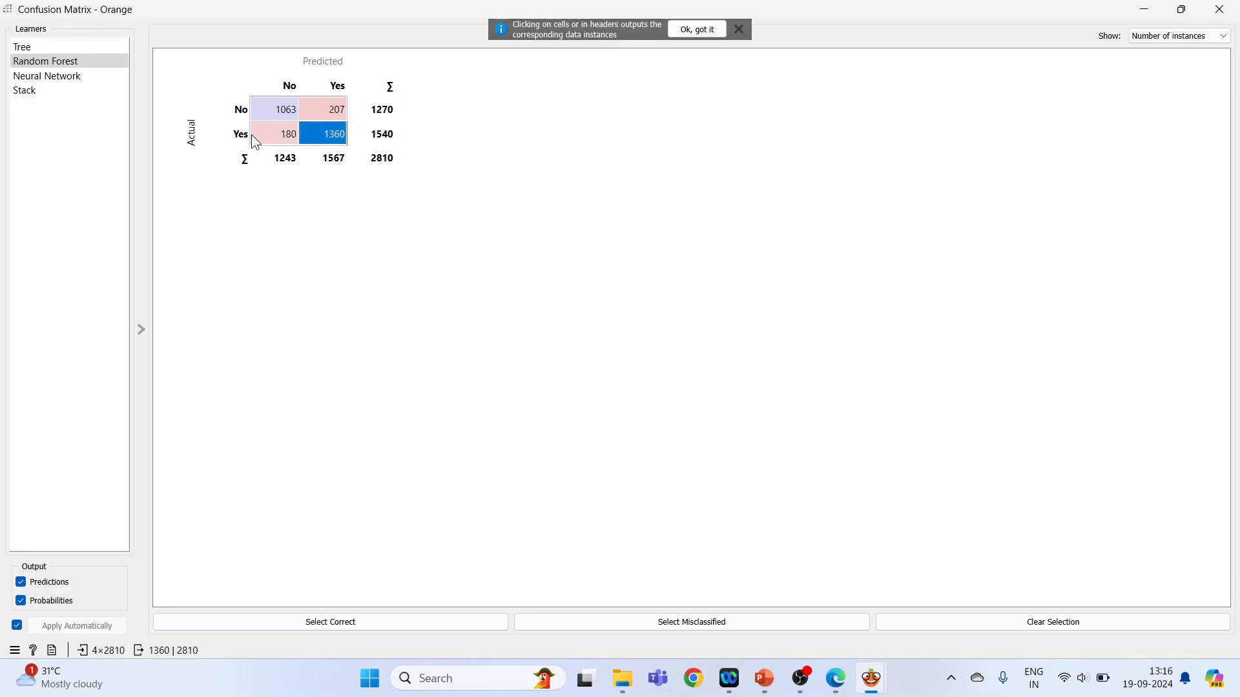
# Examine the correctly predicted No and Yes cells in the confusion matrices of Neural Network and Stack.
pyautogui.click(77, 76)
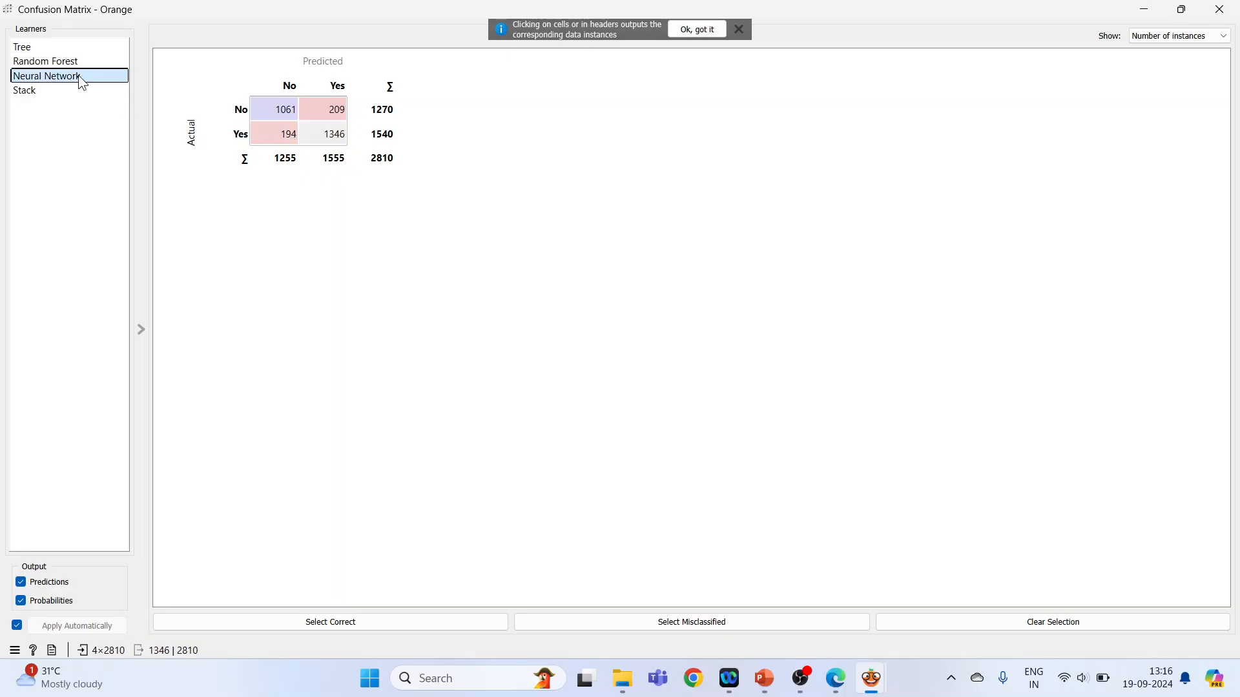
pyautogui.click(285, 111)
pyautogui.click(341, 138)
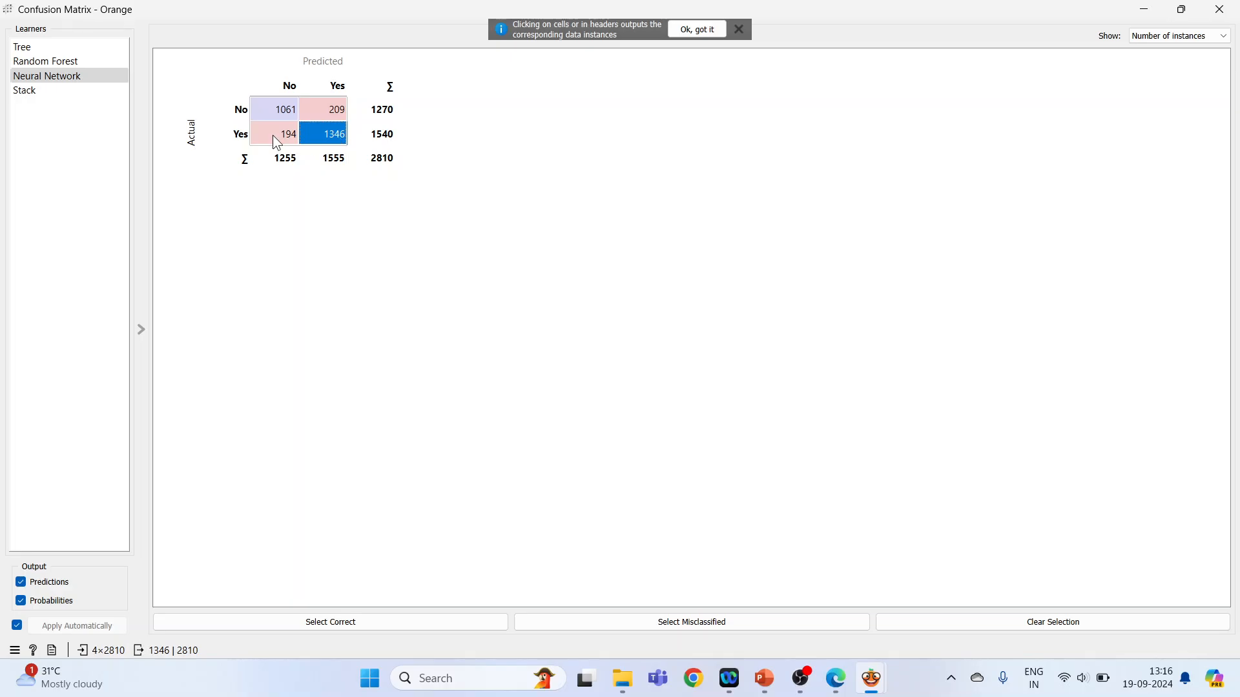
pyautogui.click(47, 91)
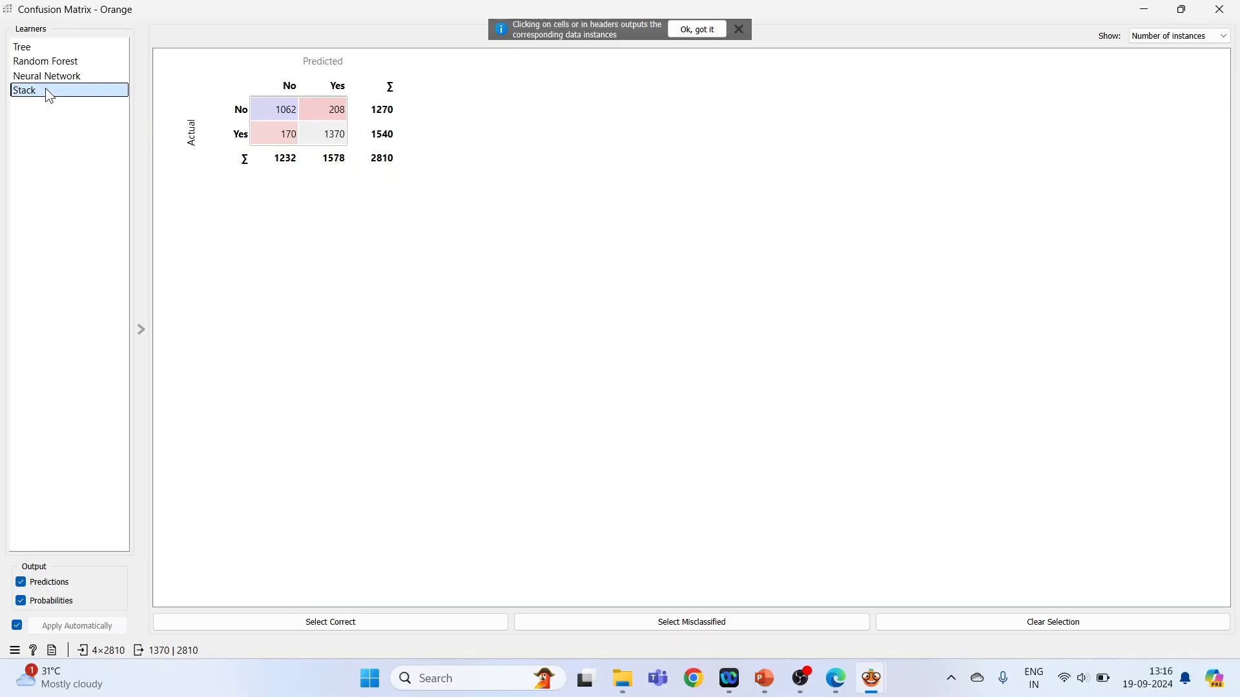
pyautogui.click(277, 111)
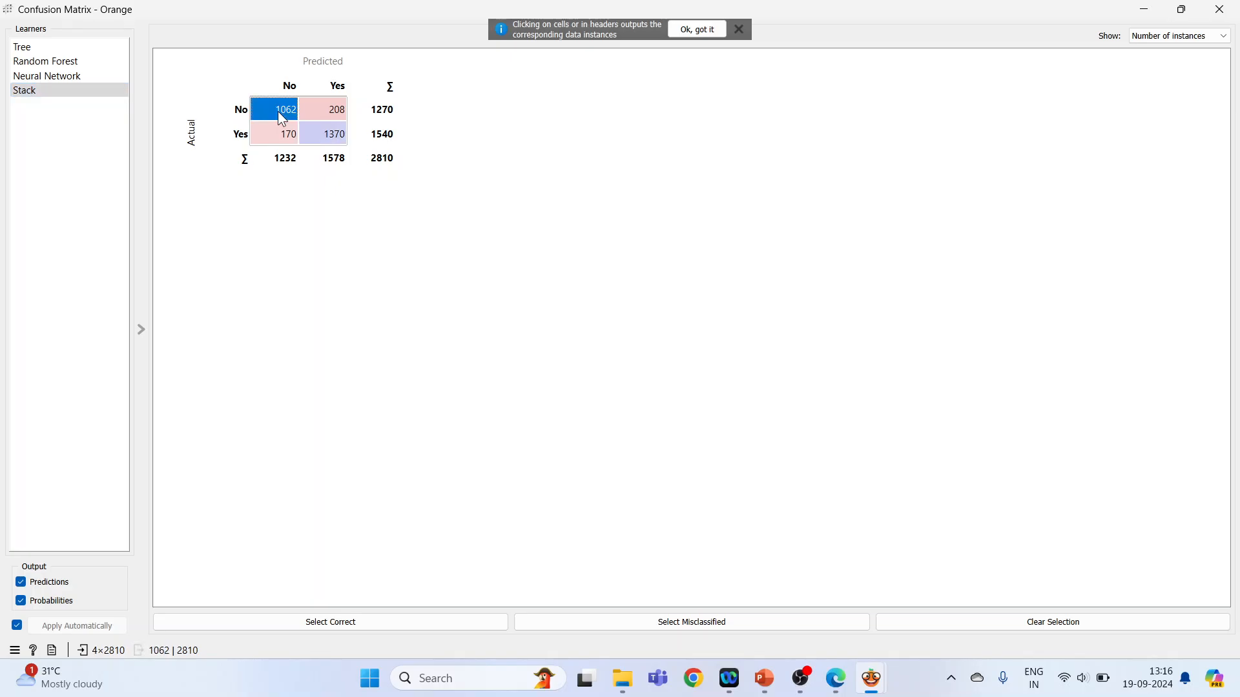
pyautogui.click(336, 143)
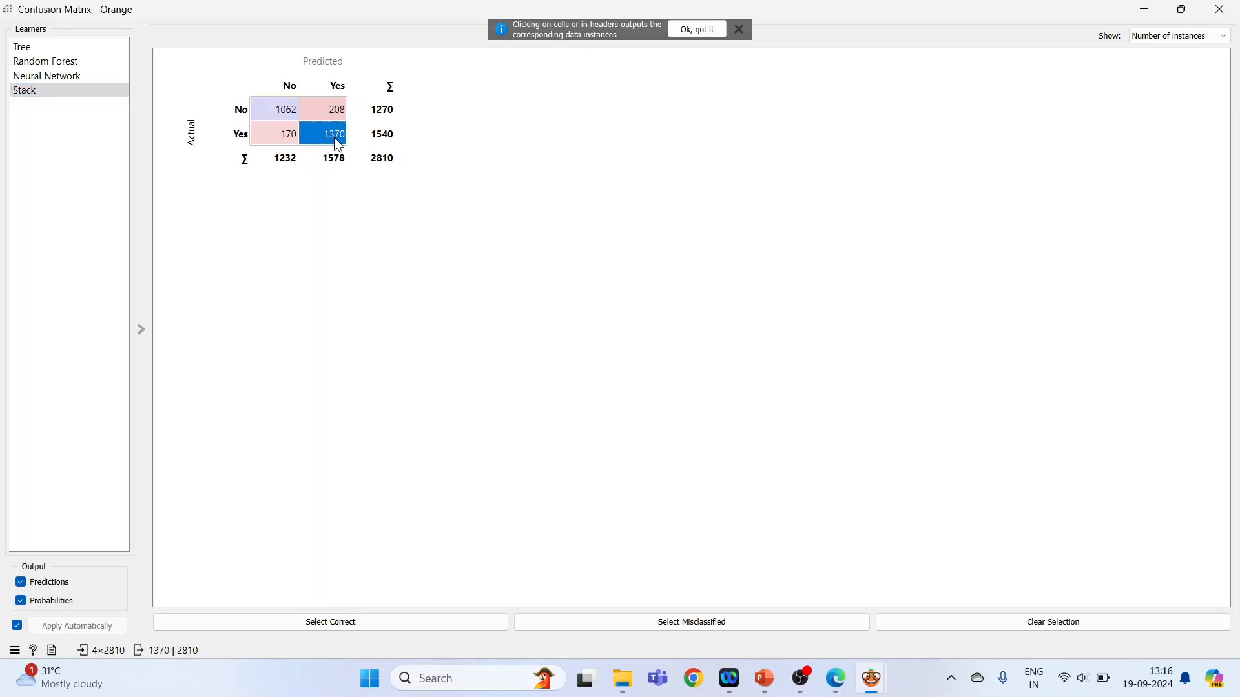
pyautogui.click(284, 112)
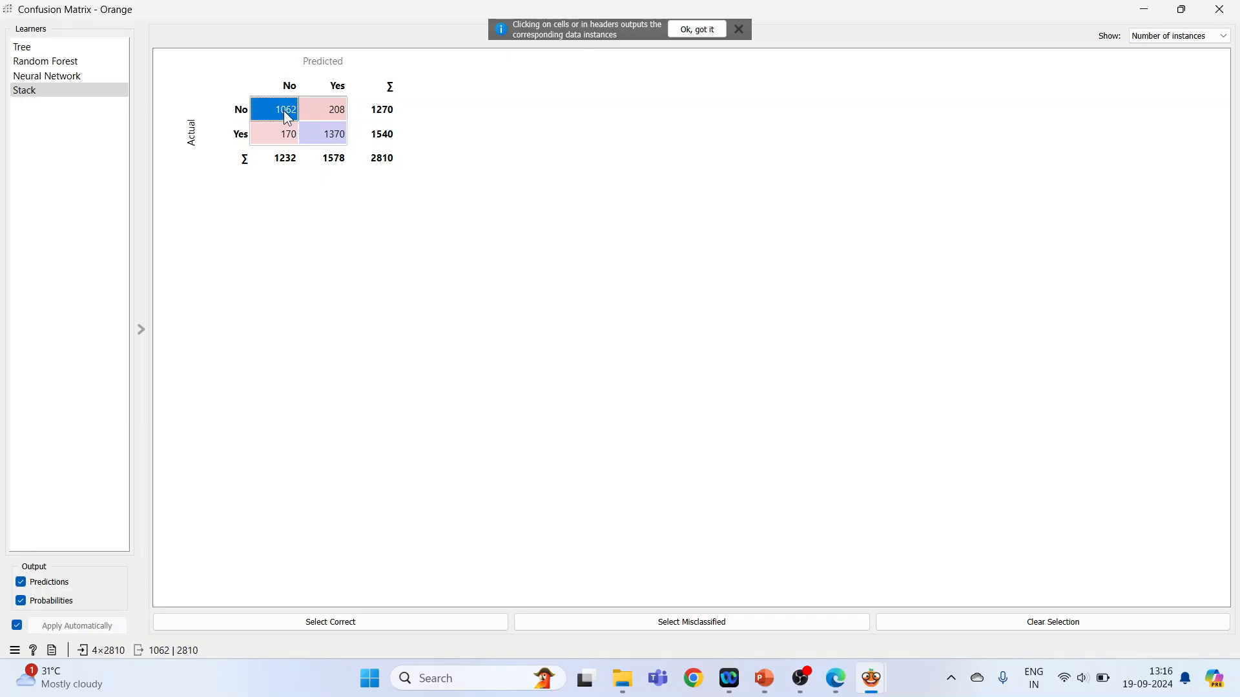
pyautogui.click(333, 136)
pyautogui.click(285, 116)
pyautogui.click(337, 138)
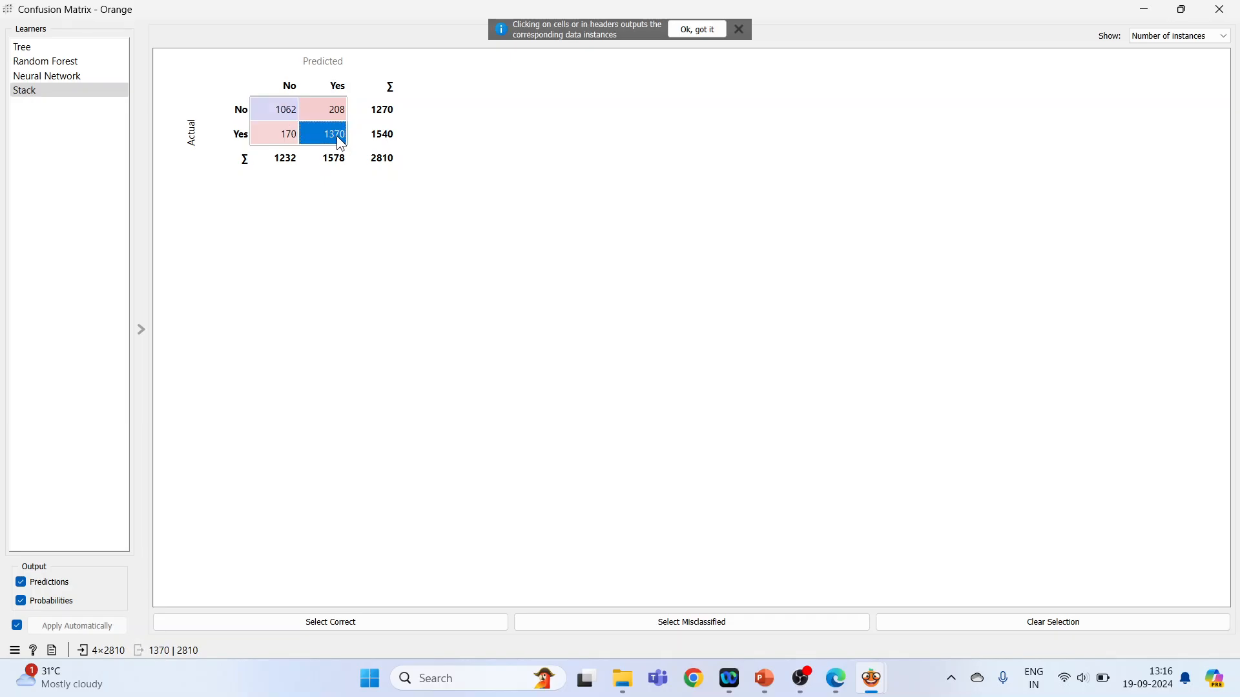
pyautogui.click(1219, 9)
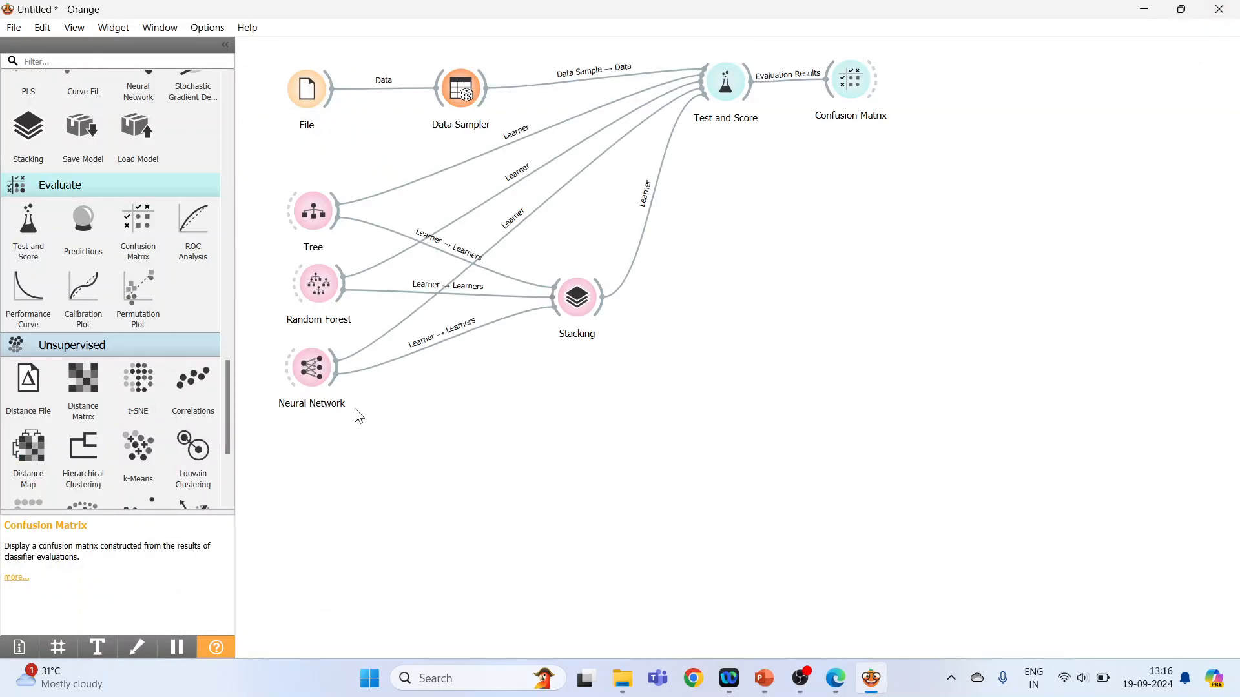
# Add a ROC Analysis widget below Confusion Matrix, link it to Test and Score, and review the classifiers' ROC curves.
pyautogui.click(202, 242)
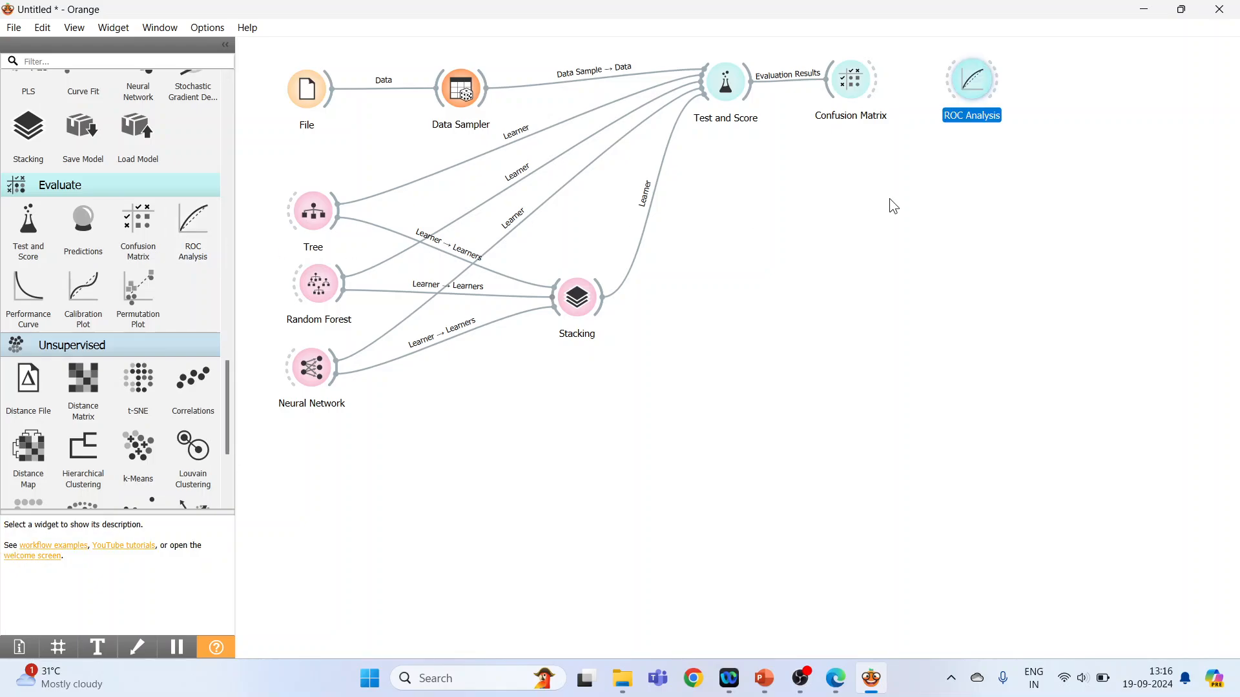
pyautogui.moveTo(973, 89); pyautogui.dragTo(864, 198)
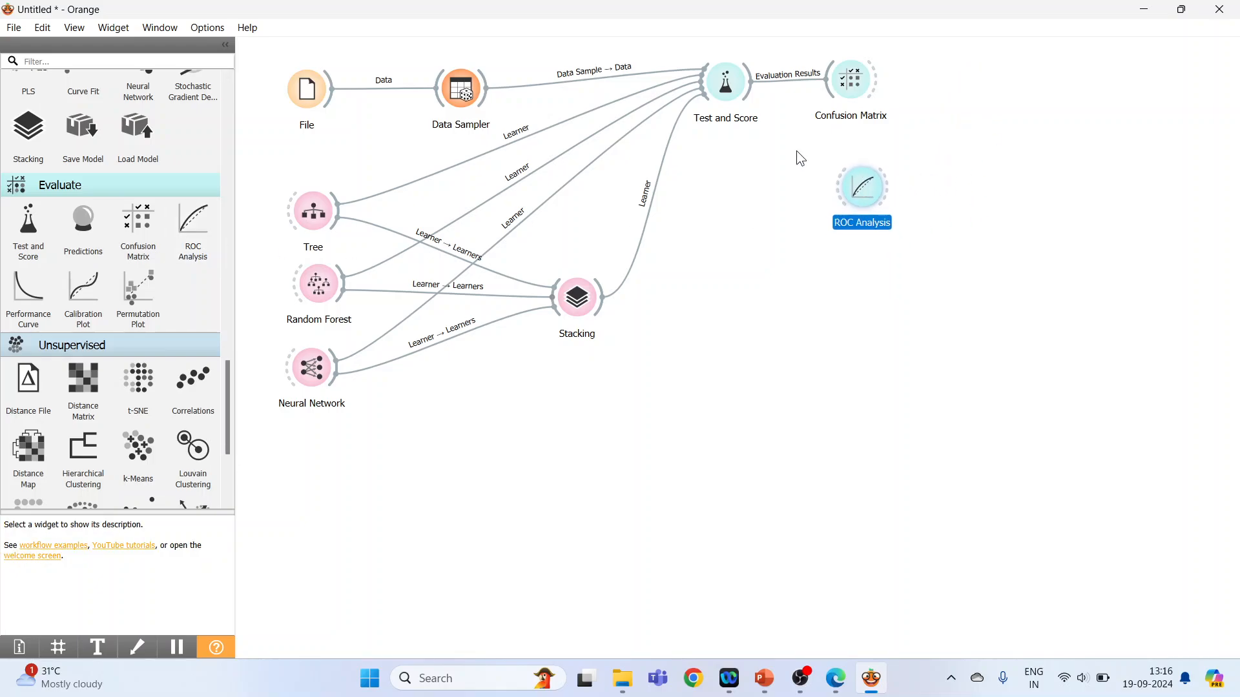
pyautogui.moveTo(751, 90); pyautogui.dragTo(846, 188)
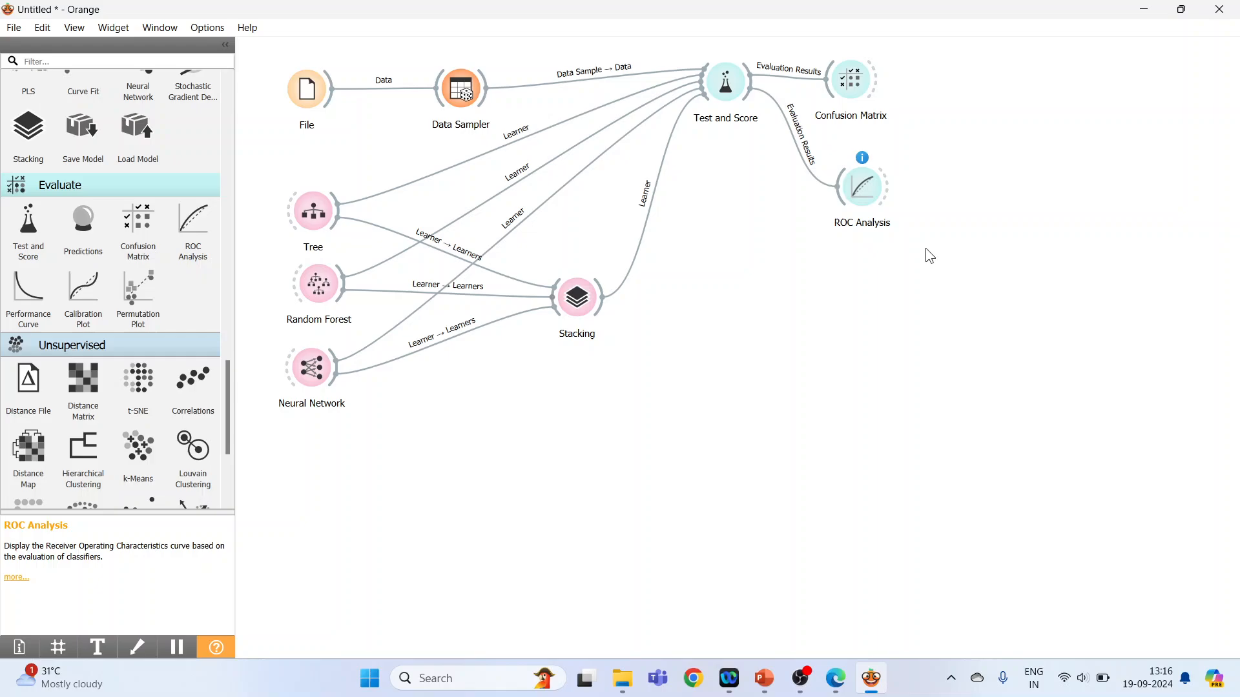
pyautogui.doubleClick(861, 190)
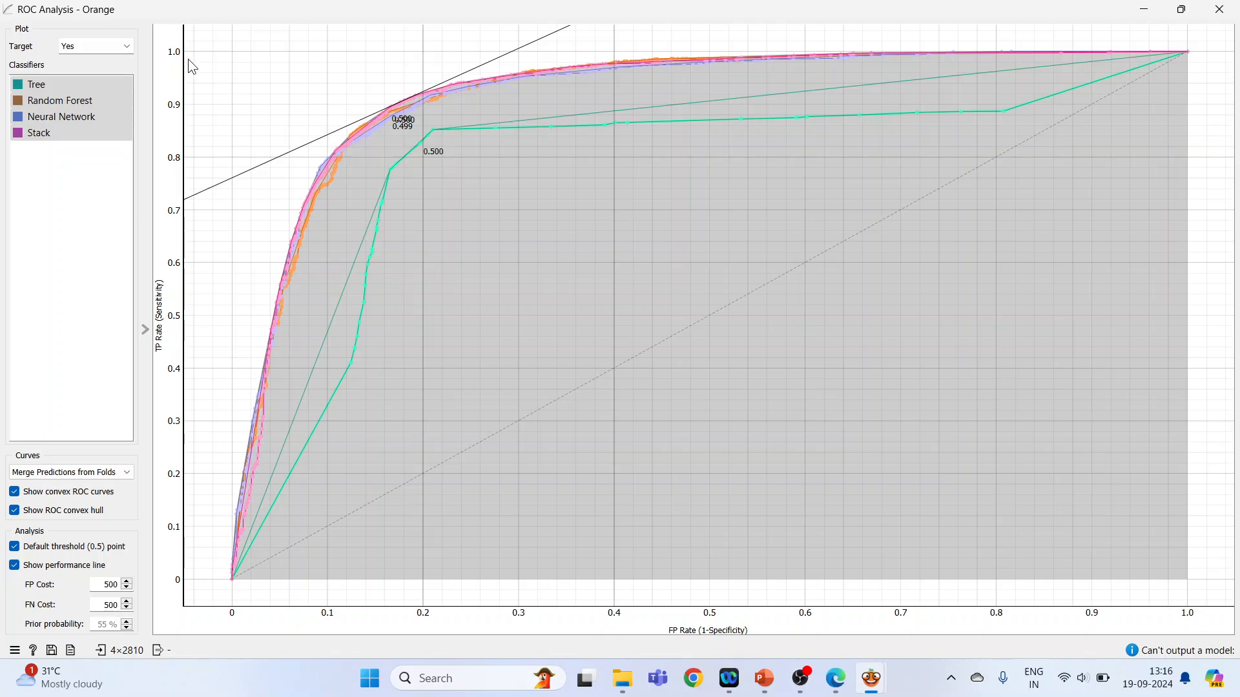
pyautogui.click(1220, 9)
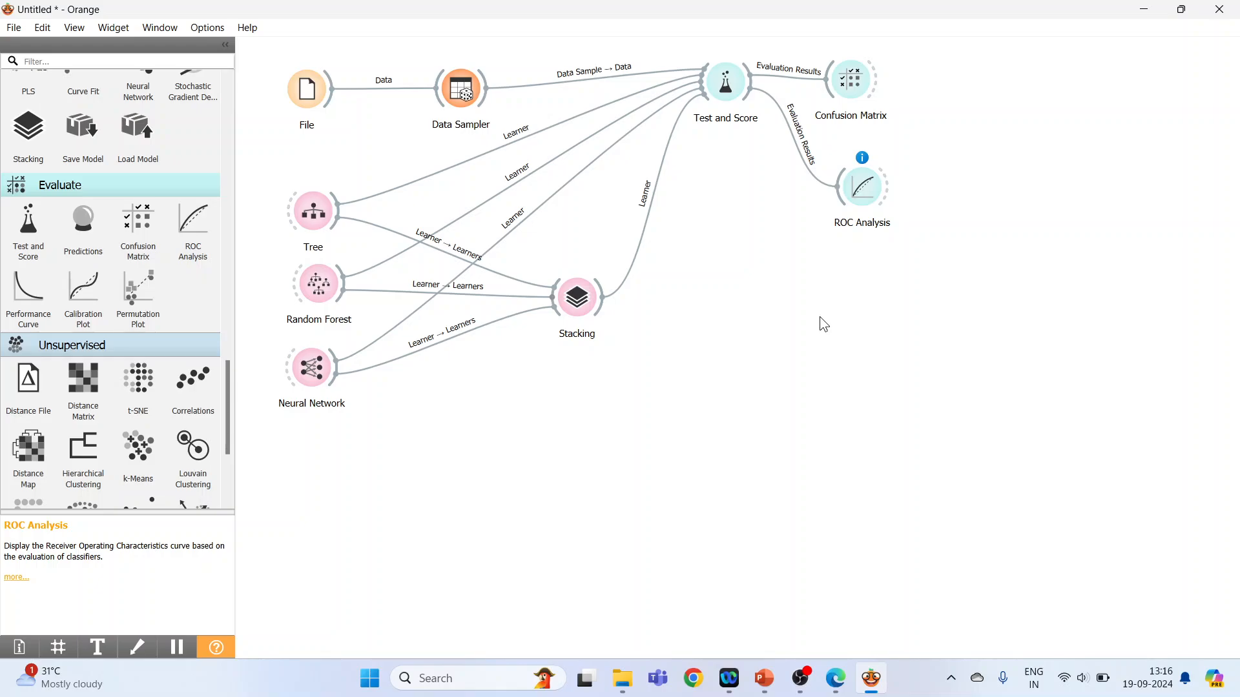
# Move Stacking slightly up and closer to Test and Score, and place a Predictions widget below it to the right.
pyautogui.moveTo(580, 308); pyautogui.dragTo(641, 272)
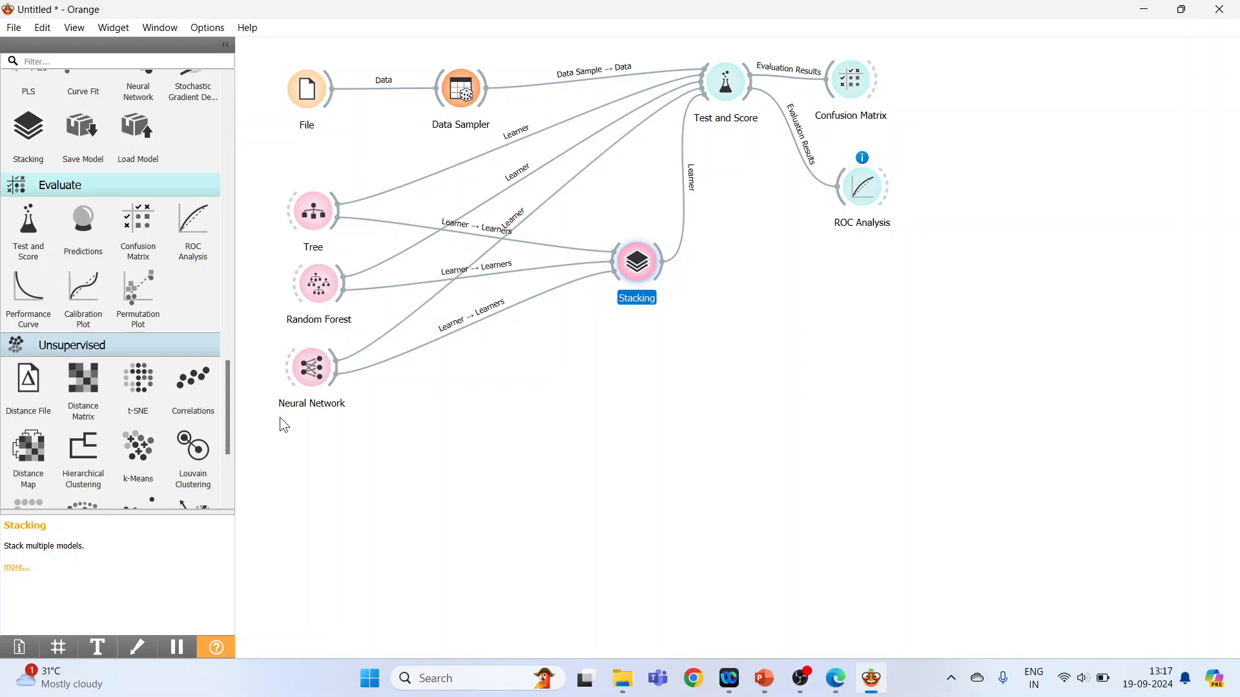
pyautogui.click(84, 226)
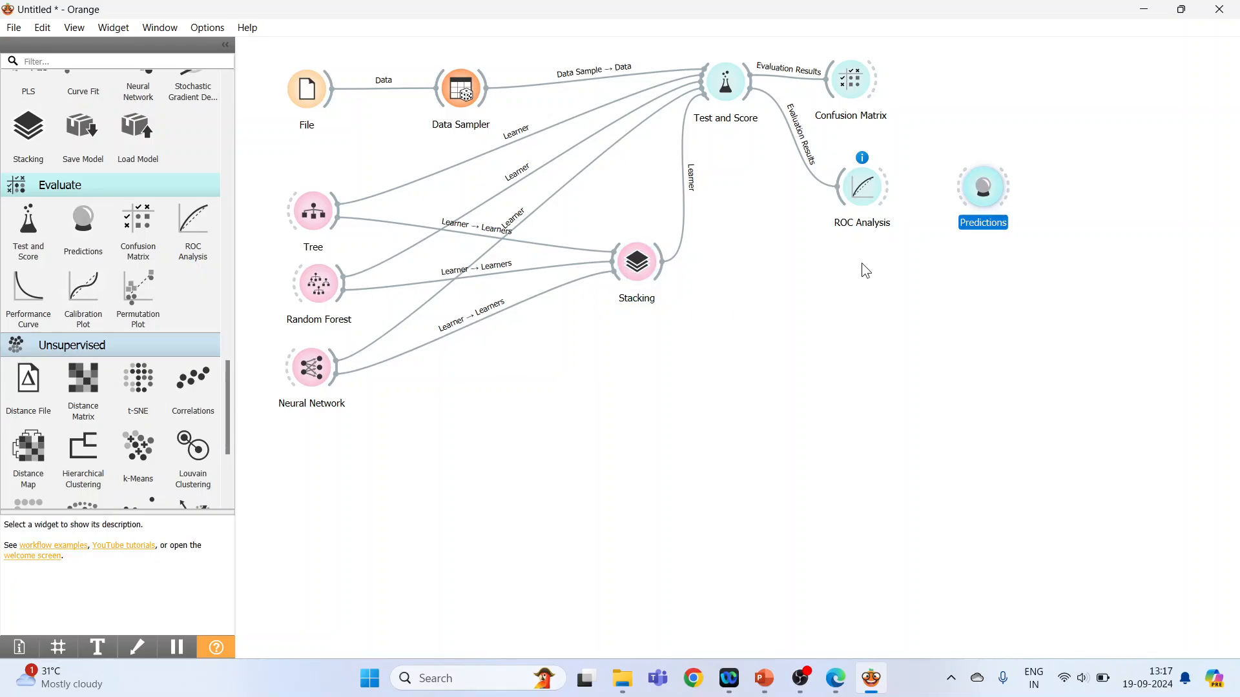
pyautogui.moveTo(988, 197); pyautogui.dragTo(799, 399)
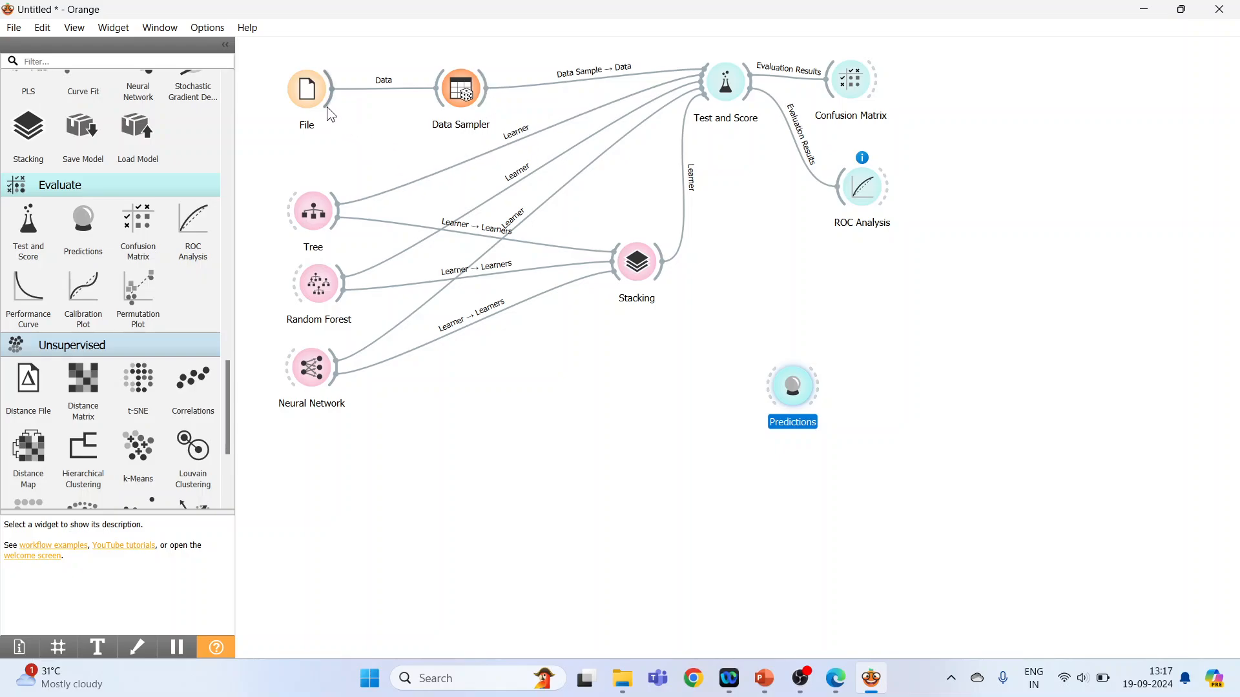
# Link the File widget's data to Stacking.
pyautogui.moveTo(326, 107); pyautogui.dragTo(604, 264)
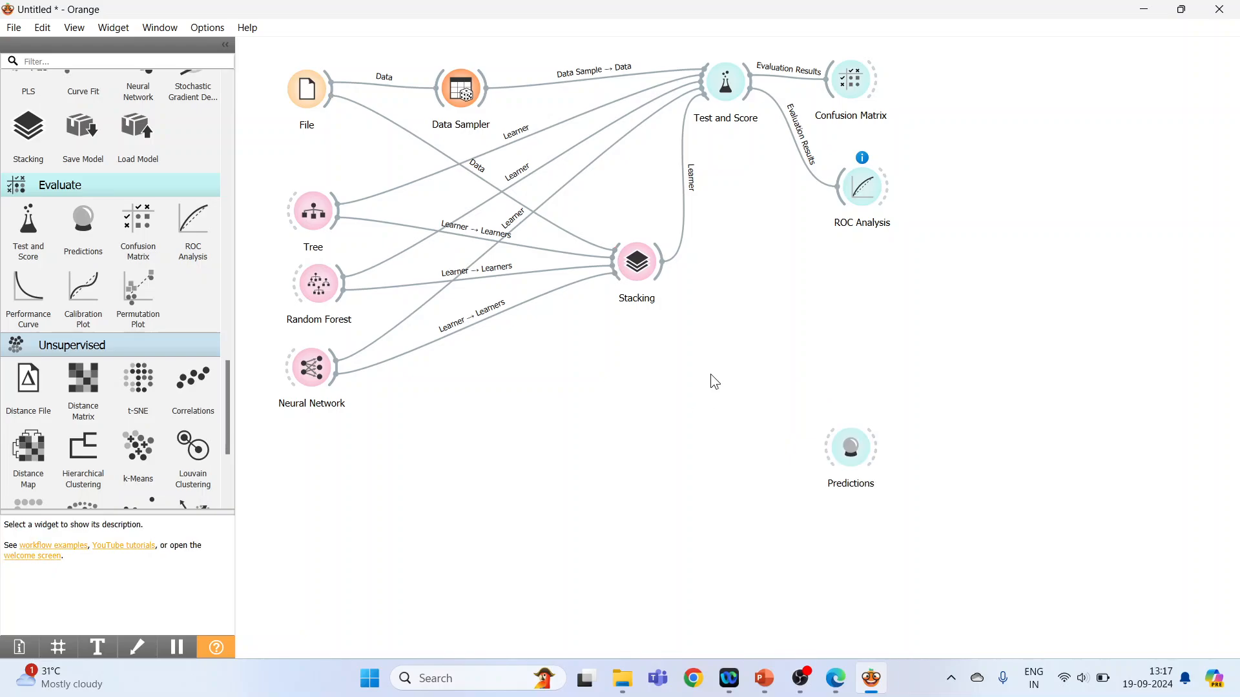
# Link Stacking's model to Predictions, then add a second File widget below Neural Network and link its data to Predictions.
pyautogui.moveTo(660, 276); pyautogui.dragTo(883, 485)
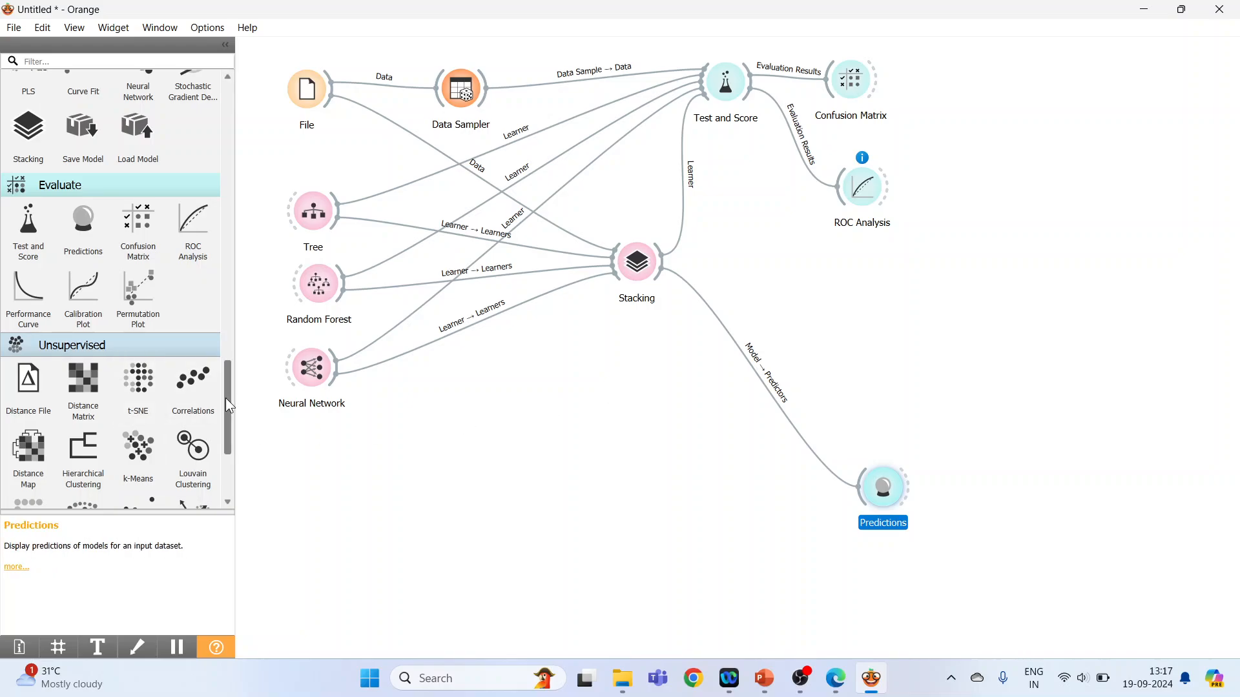
pyautogui.moveTo(227, 397); pyautogui.dragTo(231, 119)
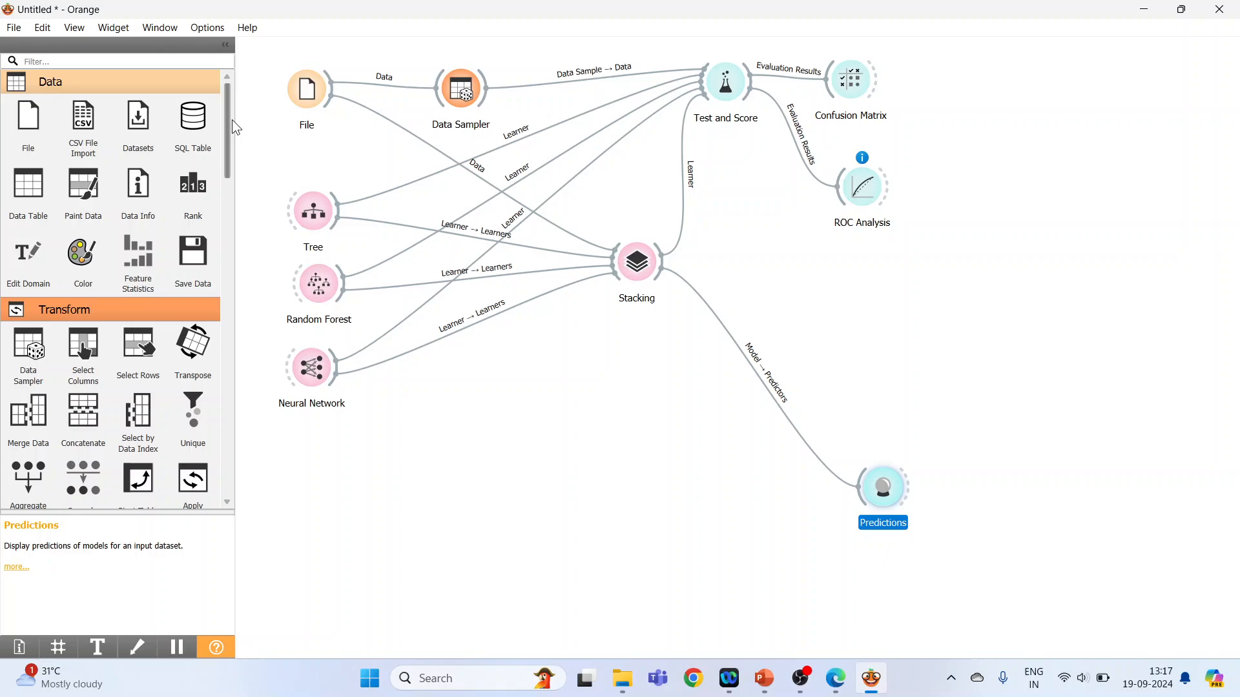
pyautogui.click(30, 126)
pyautogui.moveTo(1006, 502); pyautogui.dragTo(855, 498)
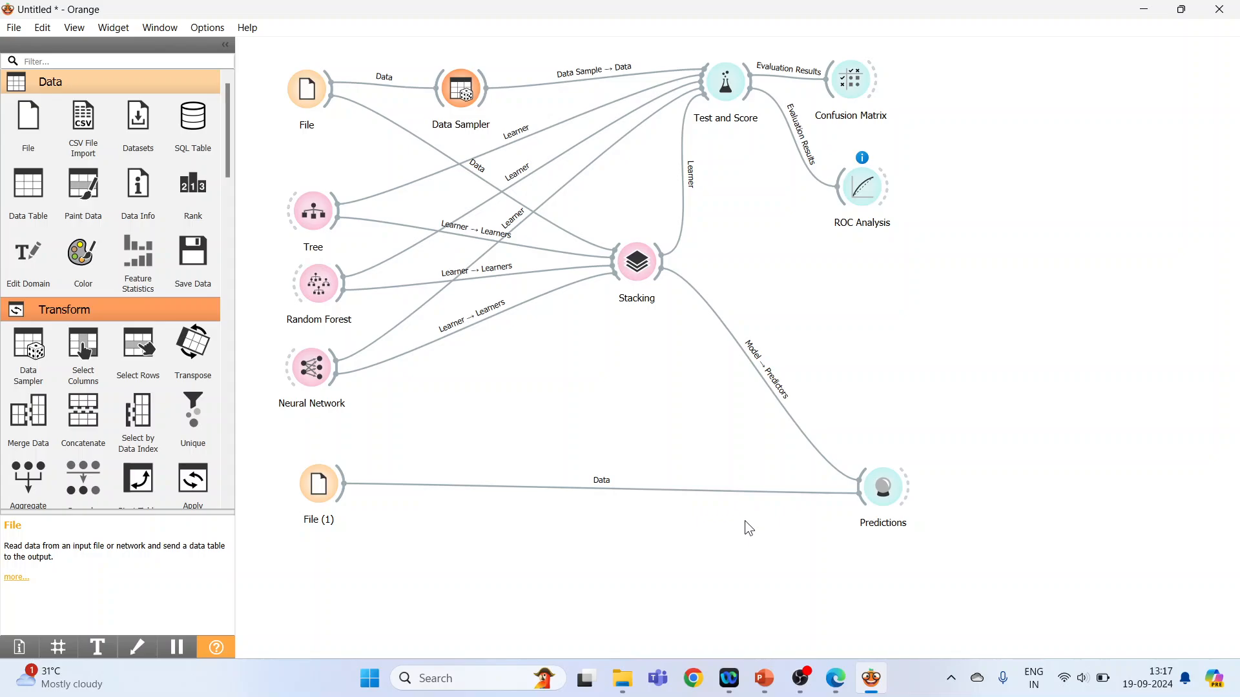
# Load heart1(test).csv into the second File widget and review its column list.
pyautogui.doubleClick(324, 487)
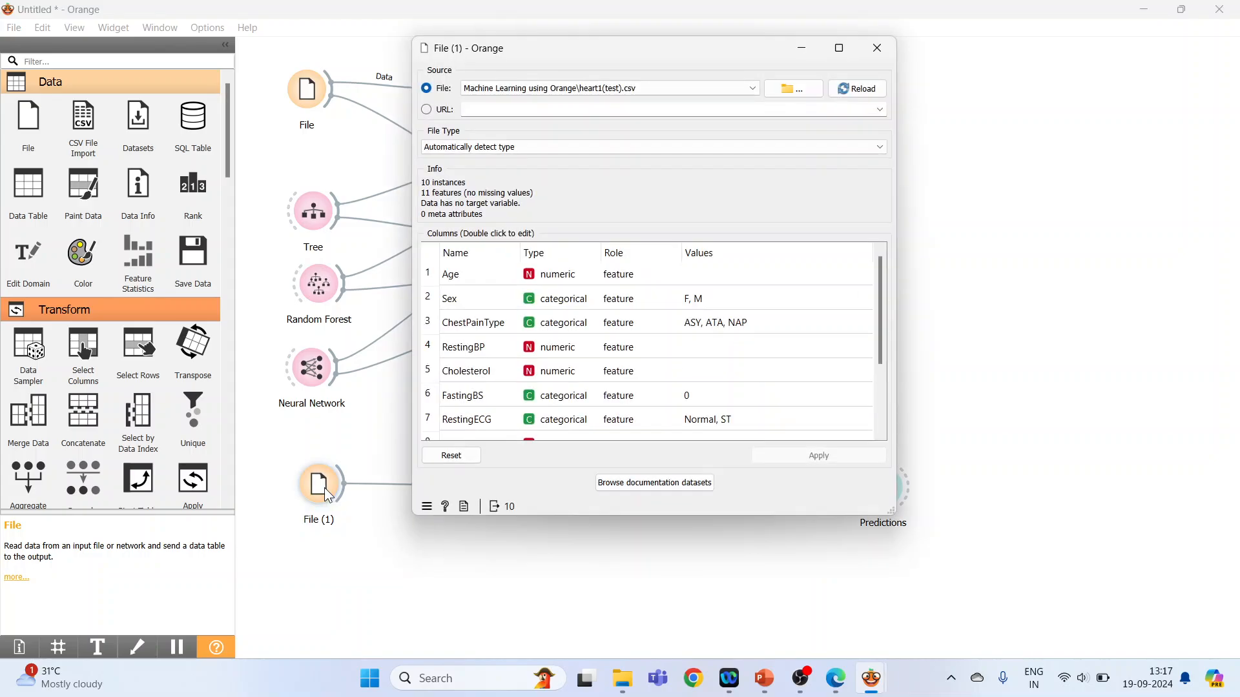
pyautogui.click(793, 89)
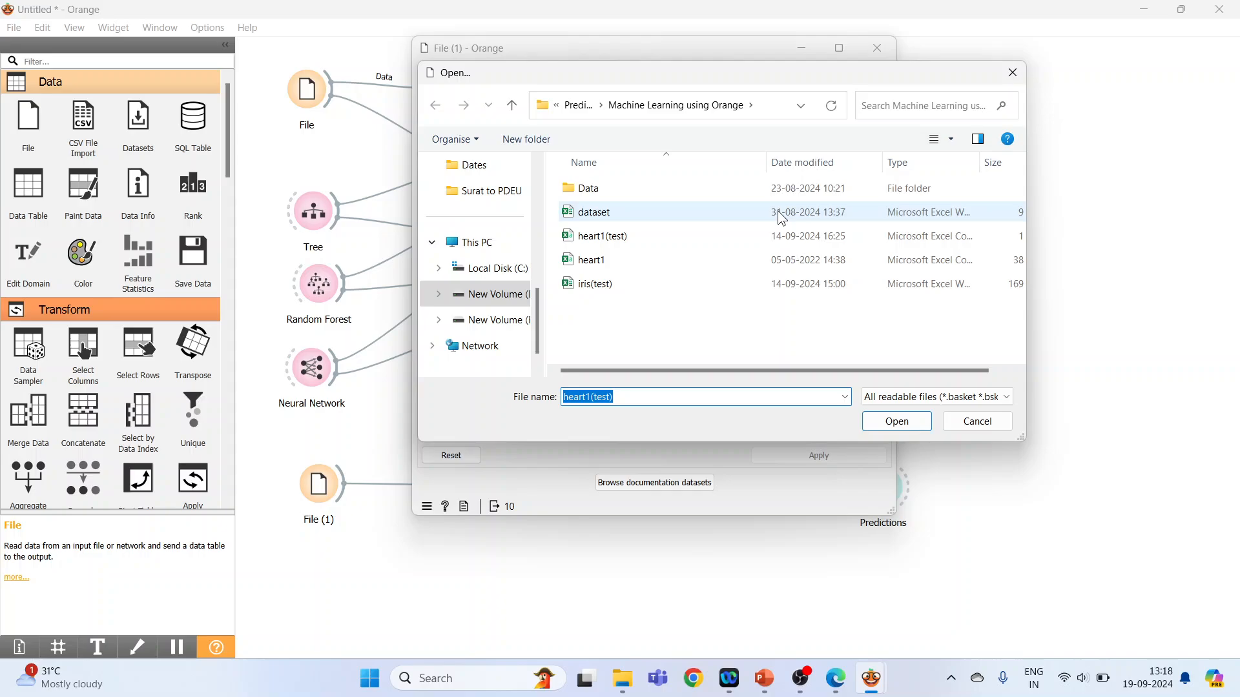
pyautogui.click(607, 267)
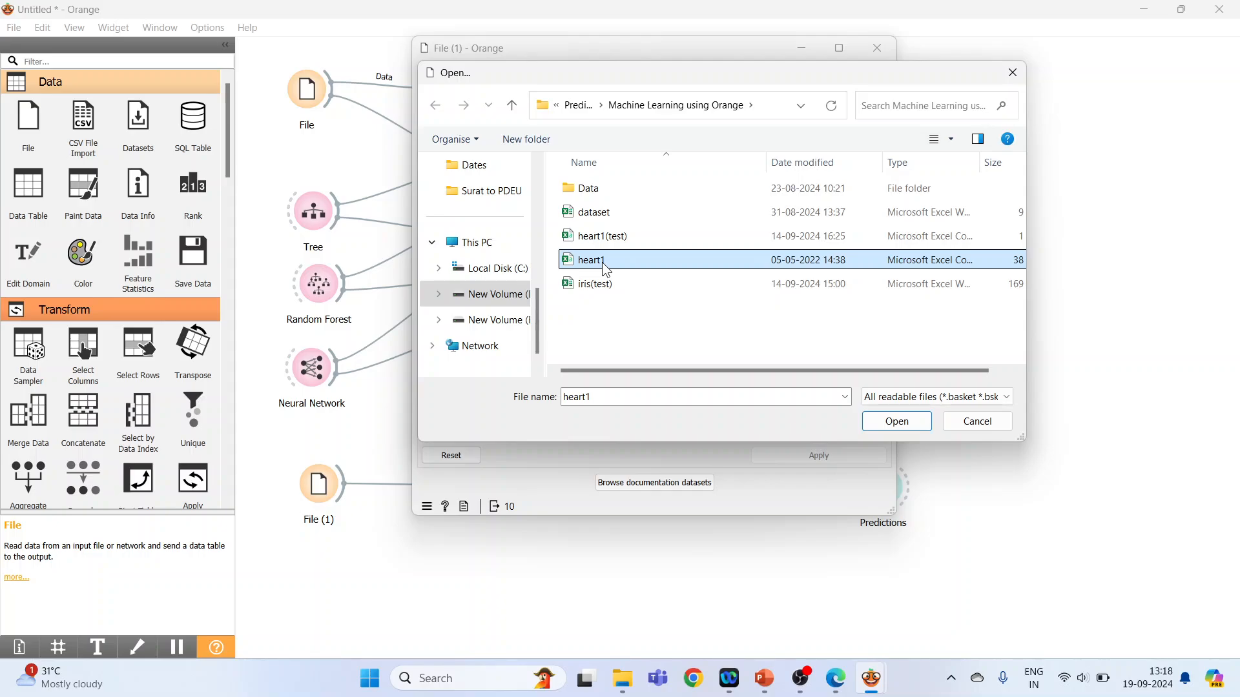
pyautogui.click(620, 243)
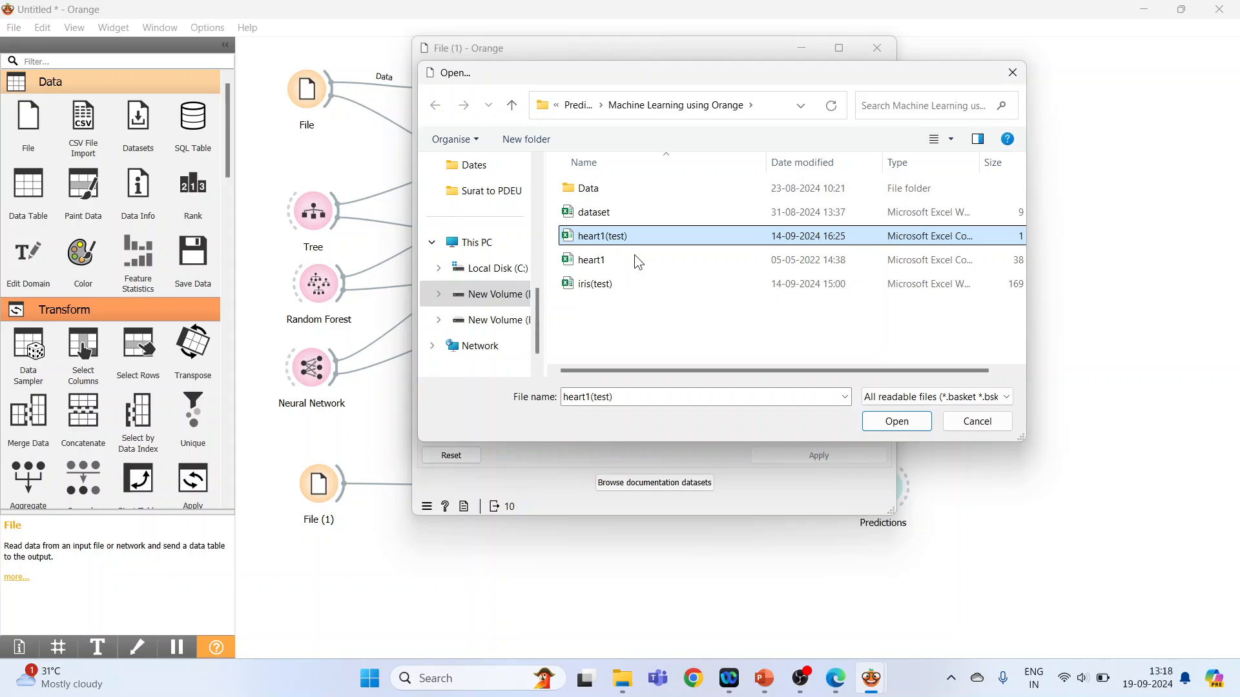
pyautogui.click(897, 421)
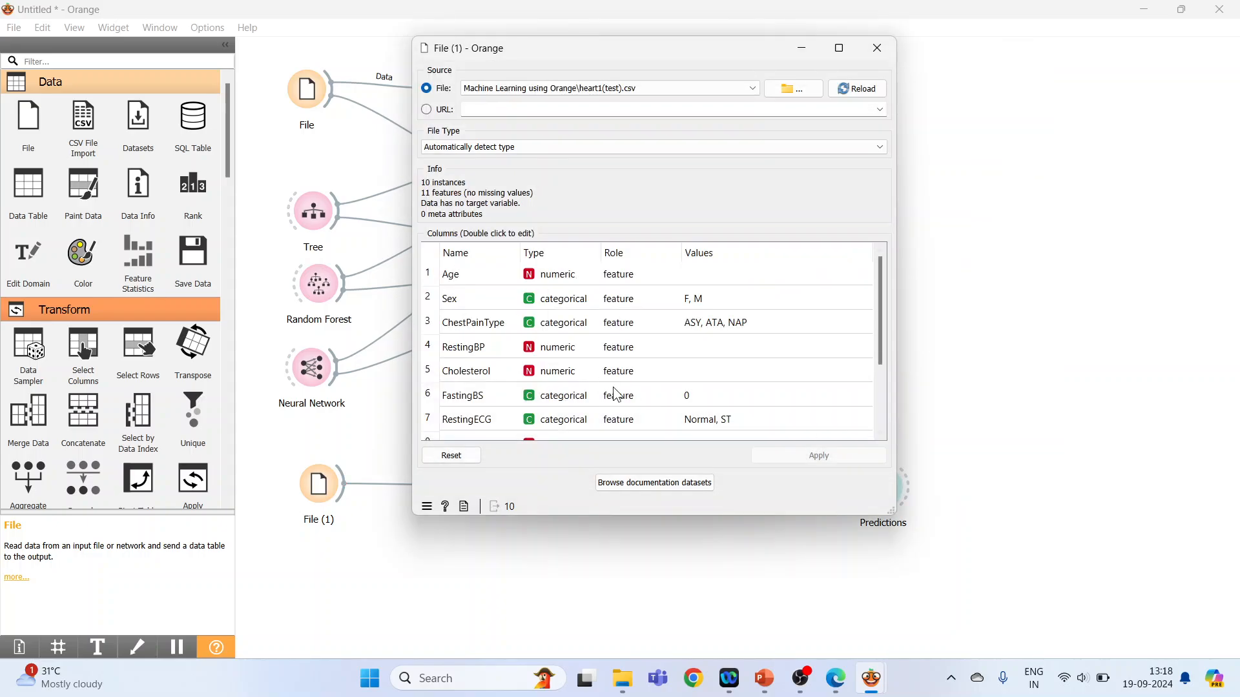
pyautogui.scroll(-2, 541, 383)
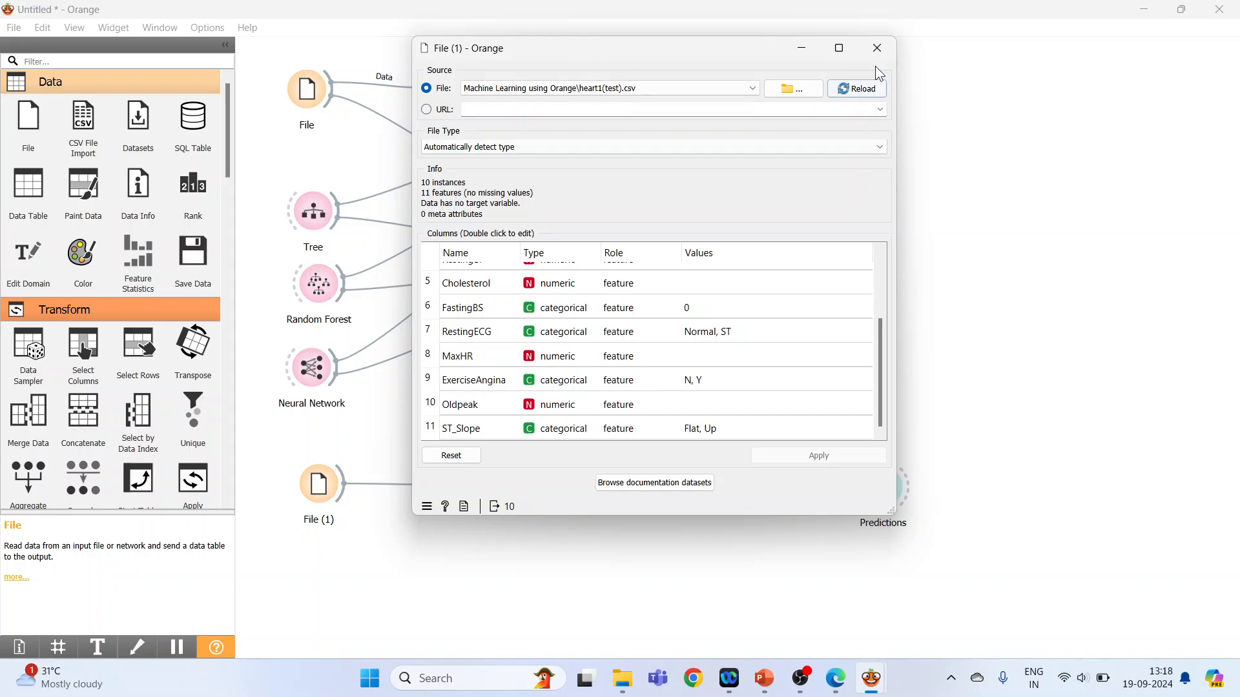
pyautogui.click(877, 47)
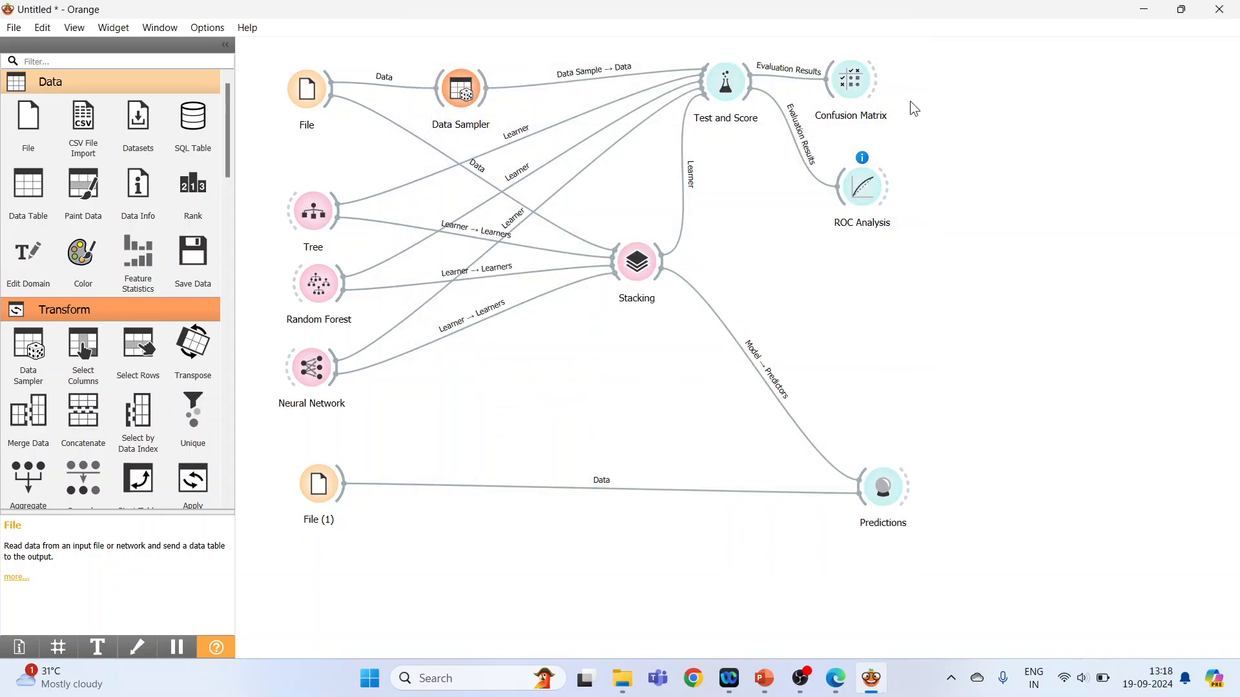
# Review the Stack predictions for the test data with the shown class probabilities set to (None).
pyautogui.doubleClick(891, 491)
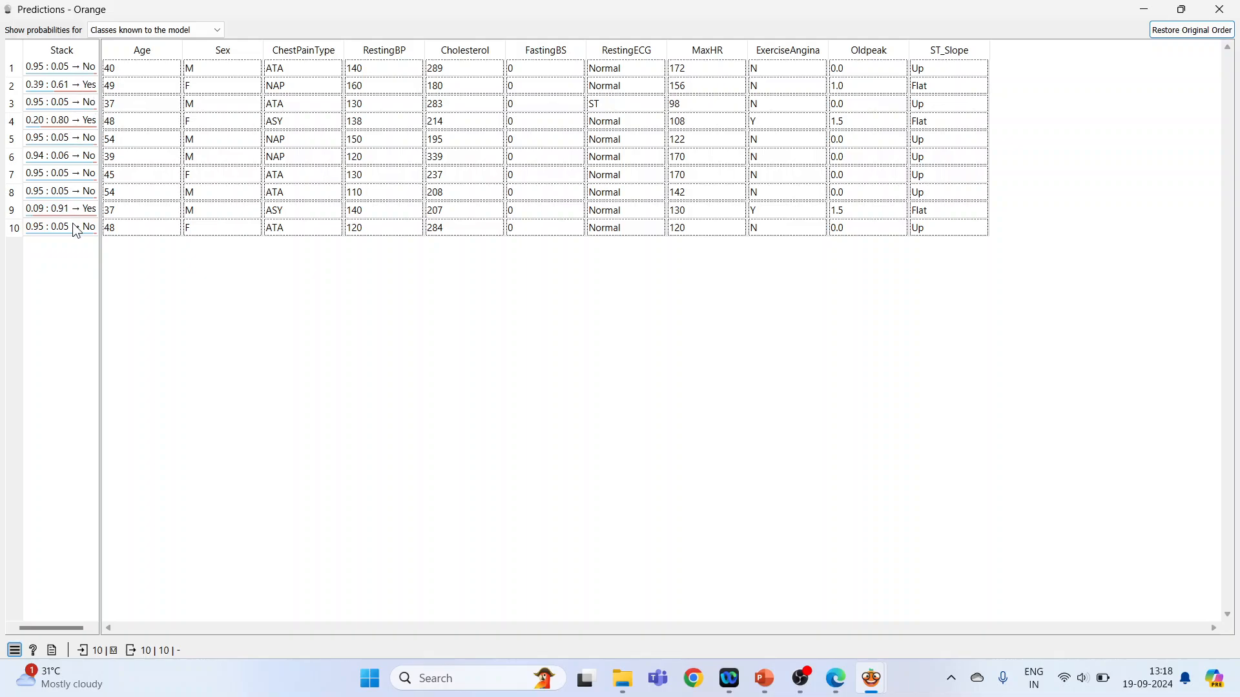
pyautogui.click(217, 31)
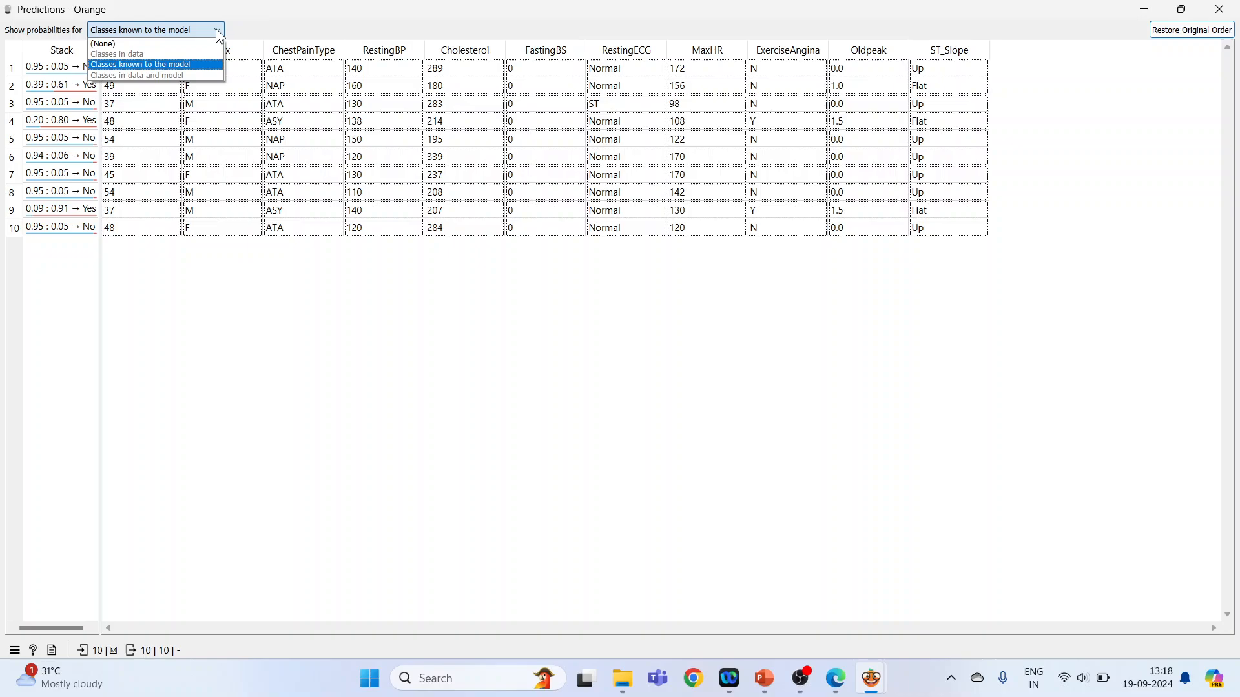
pyautogui.click(161, 44)
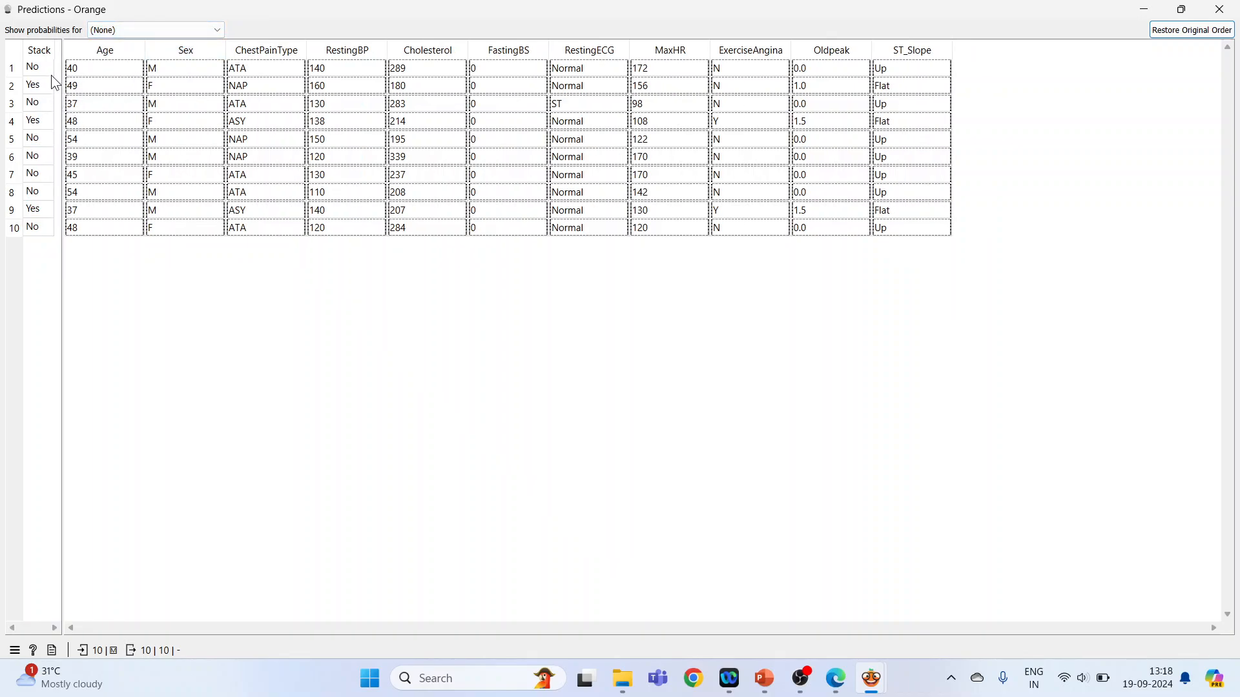
pyautogui.click(1219, 9)
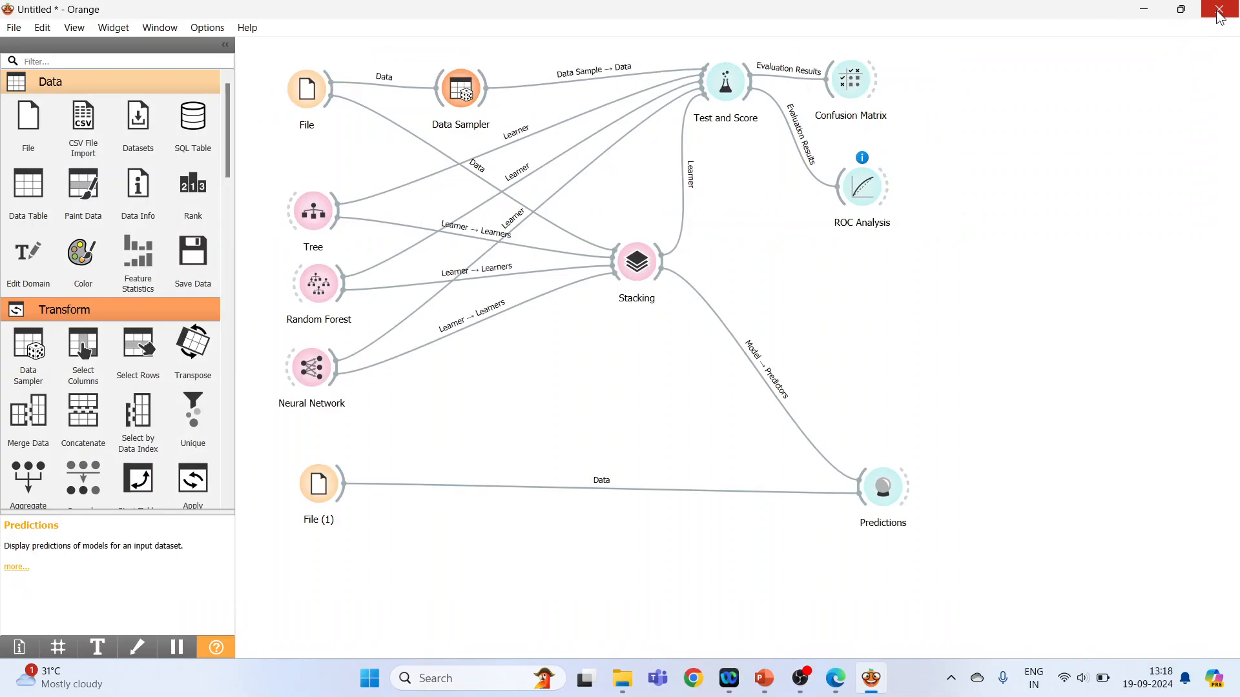
# Delete the second File widget and the data link between File and Stacking.
pyautogui.click(332, 498)
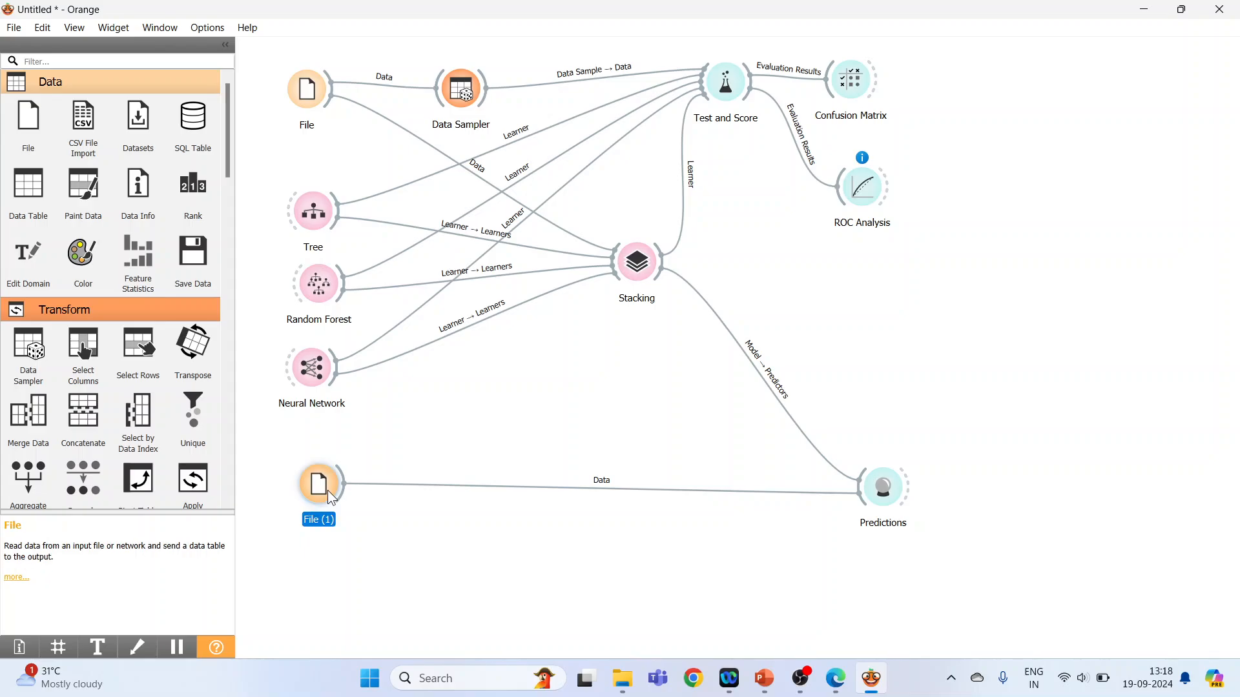
pyautogui.press('Delete')
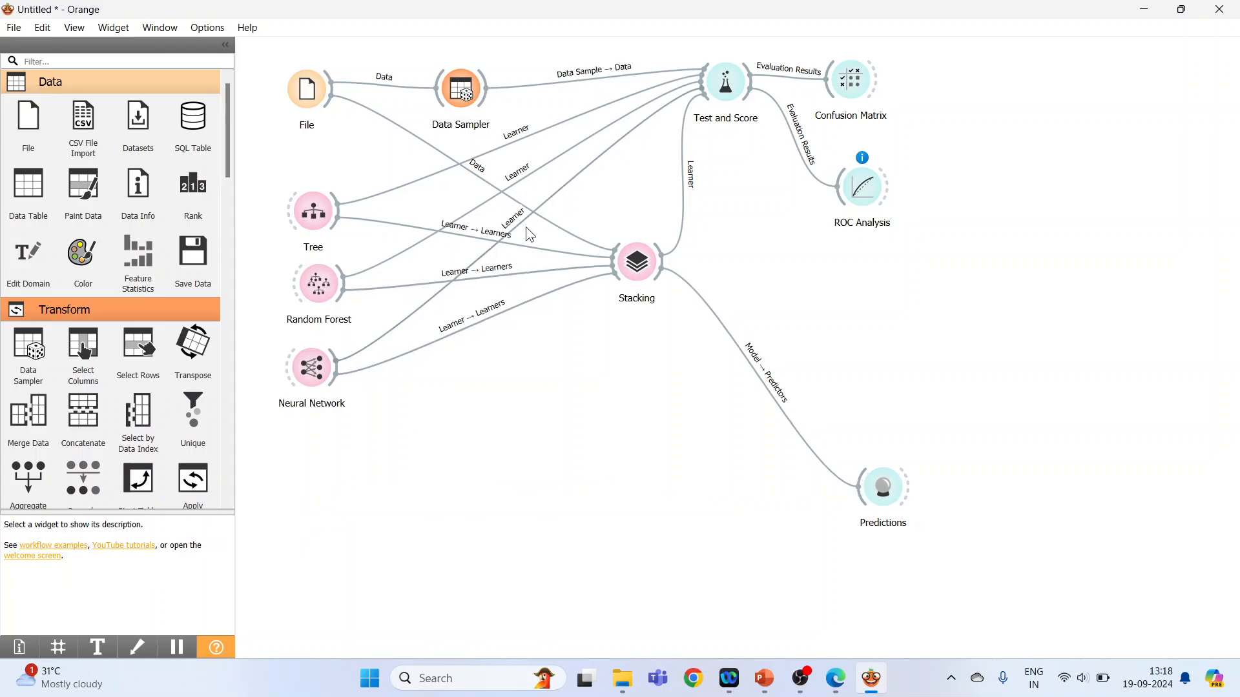
pyautogui.click(565, 232)
pyautogui.press('Delete')
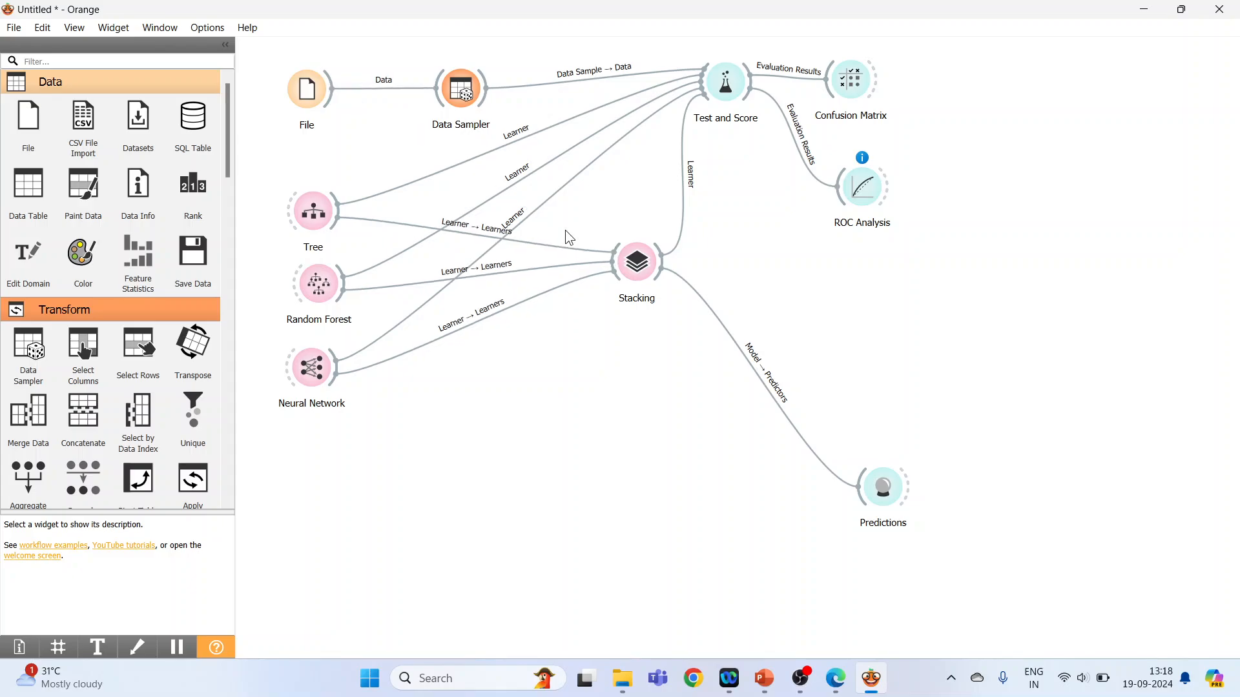
# Move Data Sampler below the learners and Stacking slightly down, and link Data Sampler to Predictions.
pyautogui.click(642, 273)
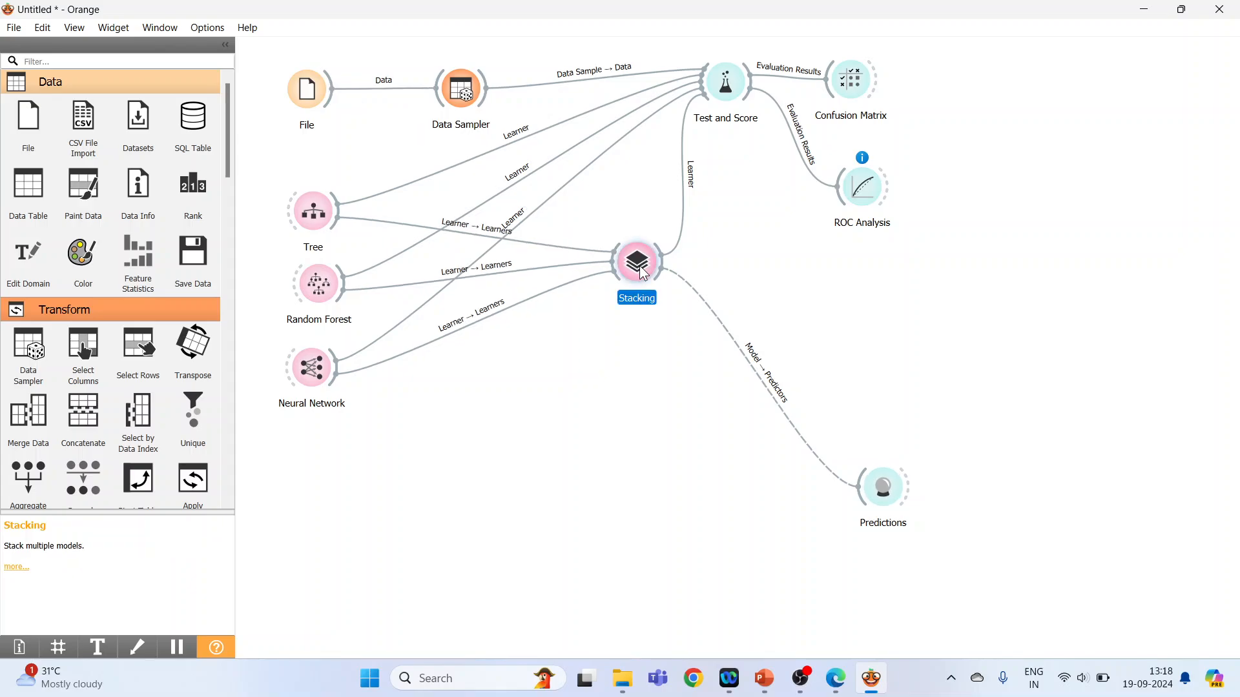
pyautogui.moveTo(466, 106); pyautogui.dragTo(488, 478)
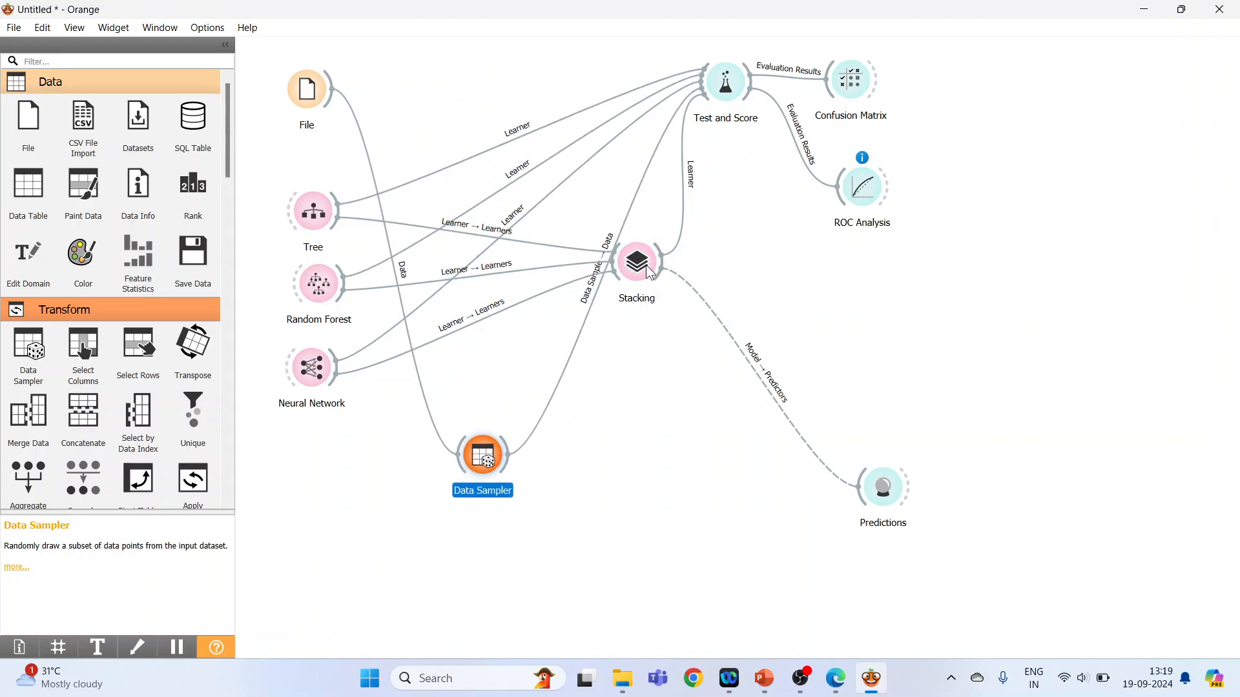
pyautogui.moveTo(644, 280); pyautogui.dragTo(652, 337)
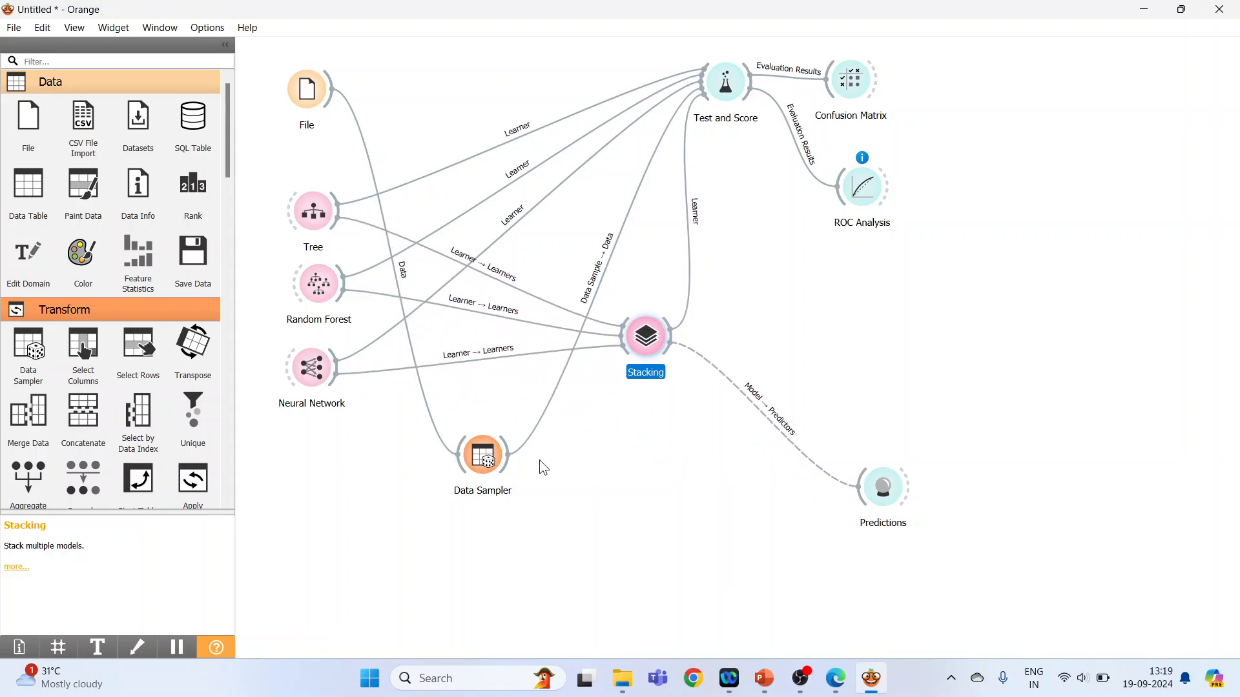
pyautogui.moveTo(510, 471); pyautogui.dragTo(849, 504)
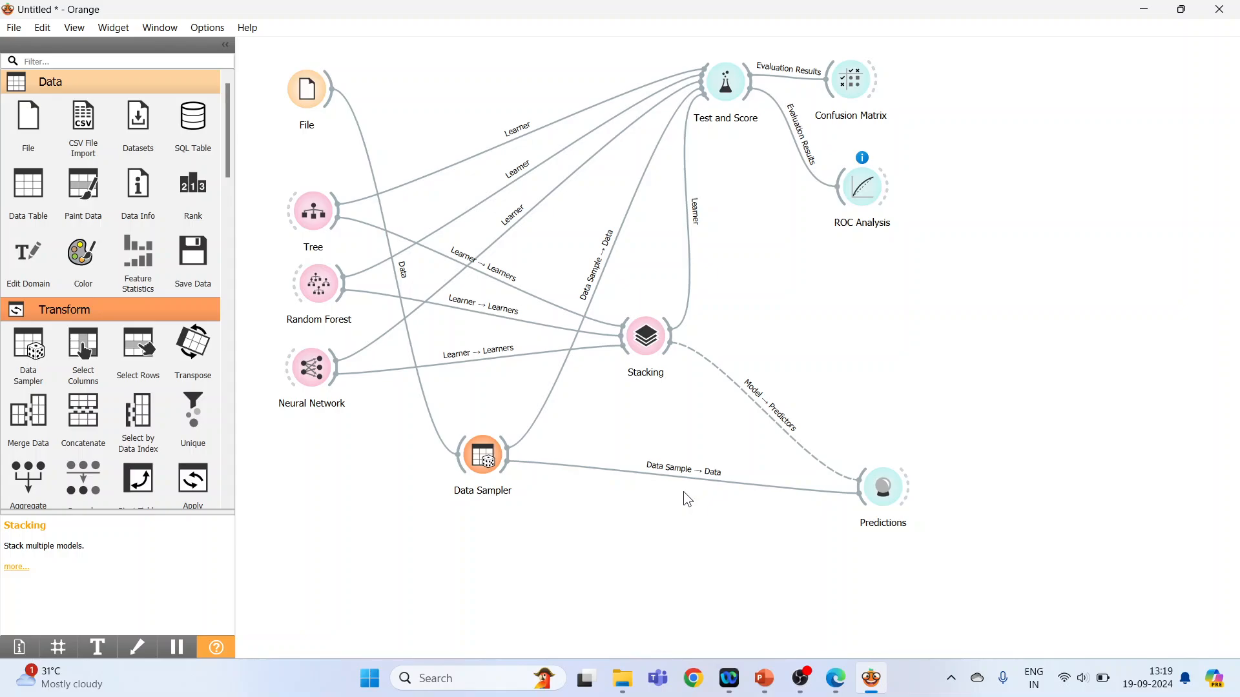
# Examine the fixed-proportion sampling settings of Data Sampler.
pyautogui.doubleClick(485, 462)
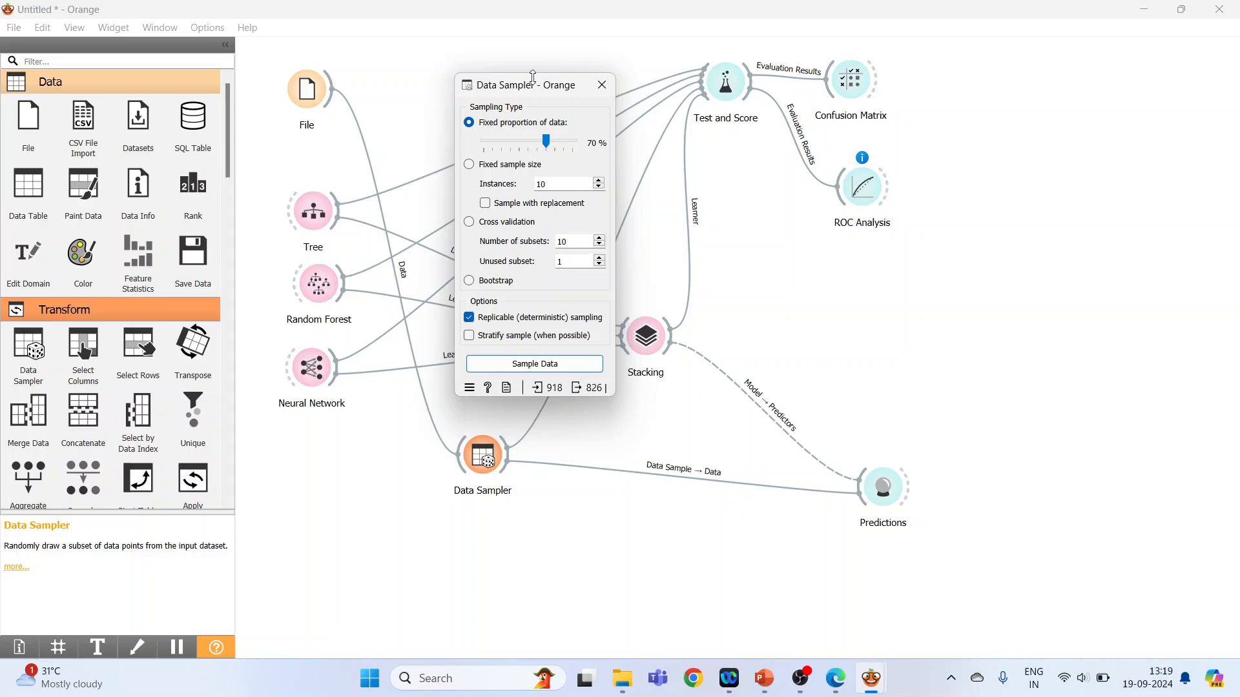
pyautogui.moveTo(533, 76); pyautogui.dragTo(1050, 106)
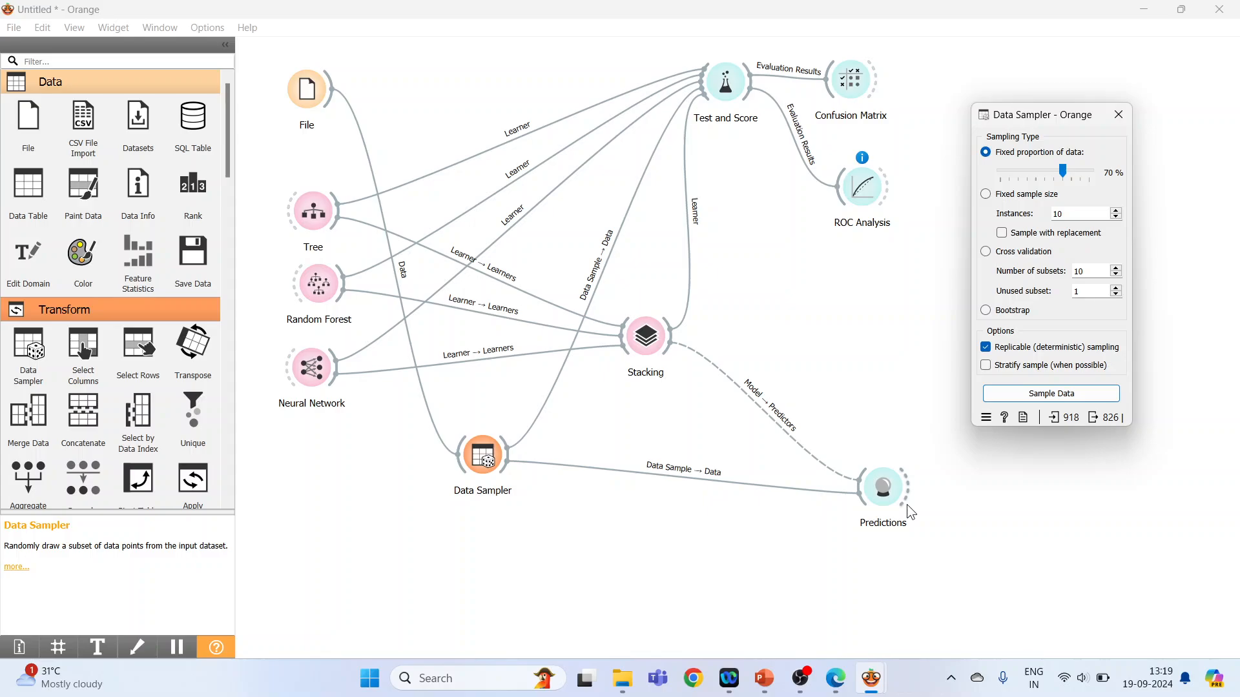
pyautogui.click(1119, 114)
# Change the Data Sampler link to send Remaining Data to the Data input of Predictions, and review the Predictions table.
pyautogui.doubleClick(710, 471)
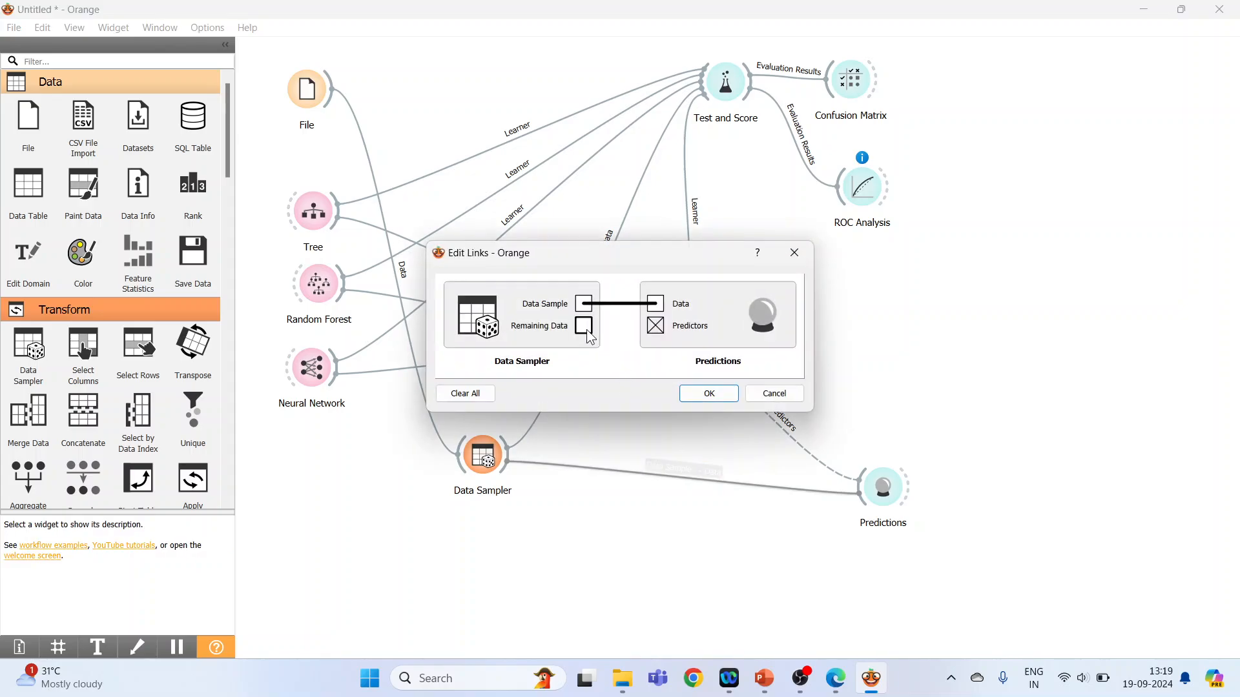
pyautogui.moveTo(589, 337); pyautogui.dragTo(655, 304)
pyautogui.click(711, 396)
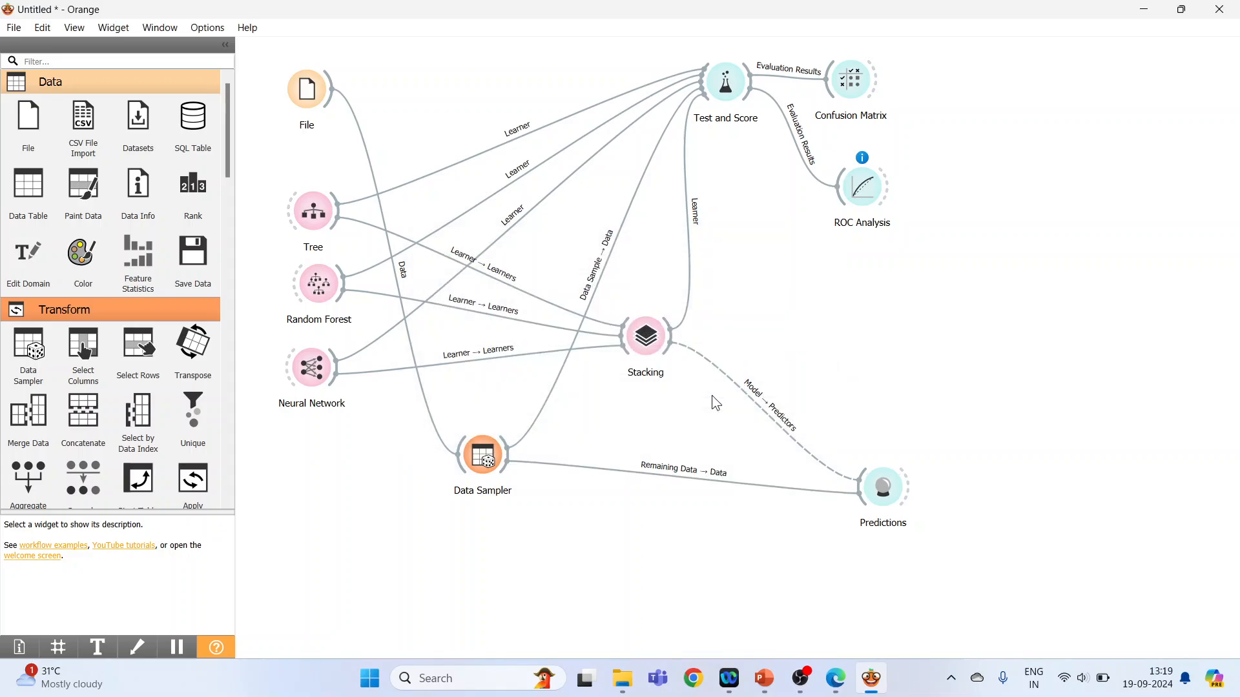
pyautogui.doubleClick(890, 494)
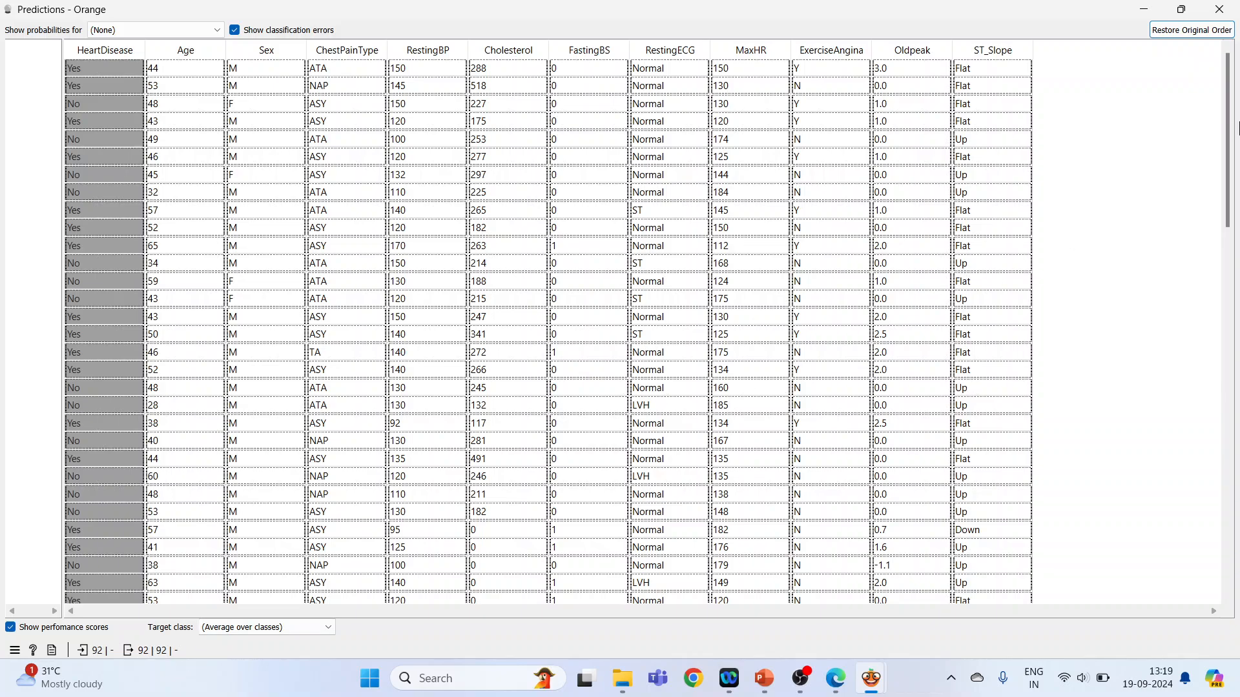
pyautogui.click(1220, 10)
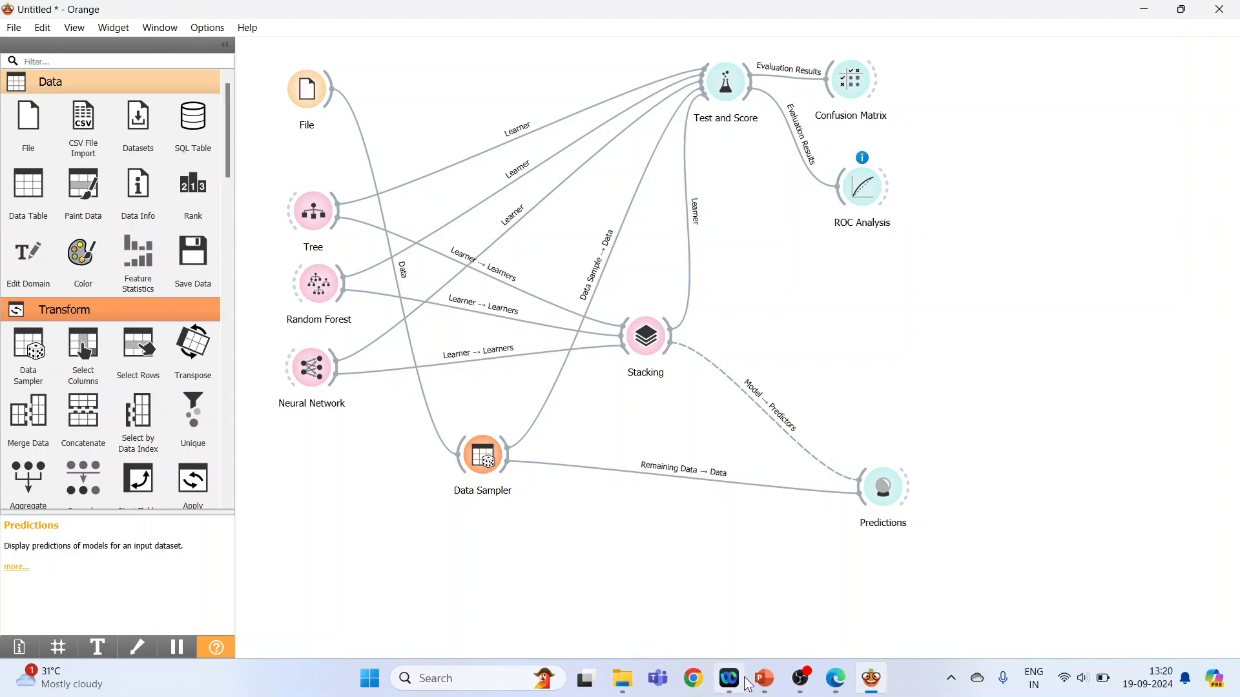
# Switch to PowerPoint and show the workflow screenshot slide as a full-screen slide show.
pyautogui.click(764, 679)
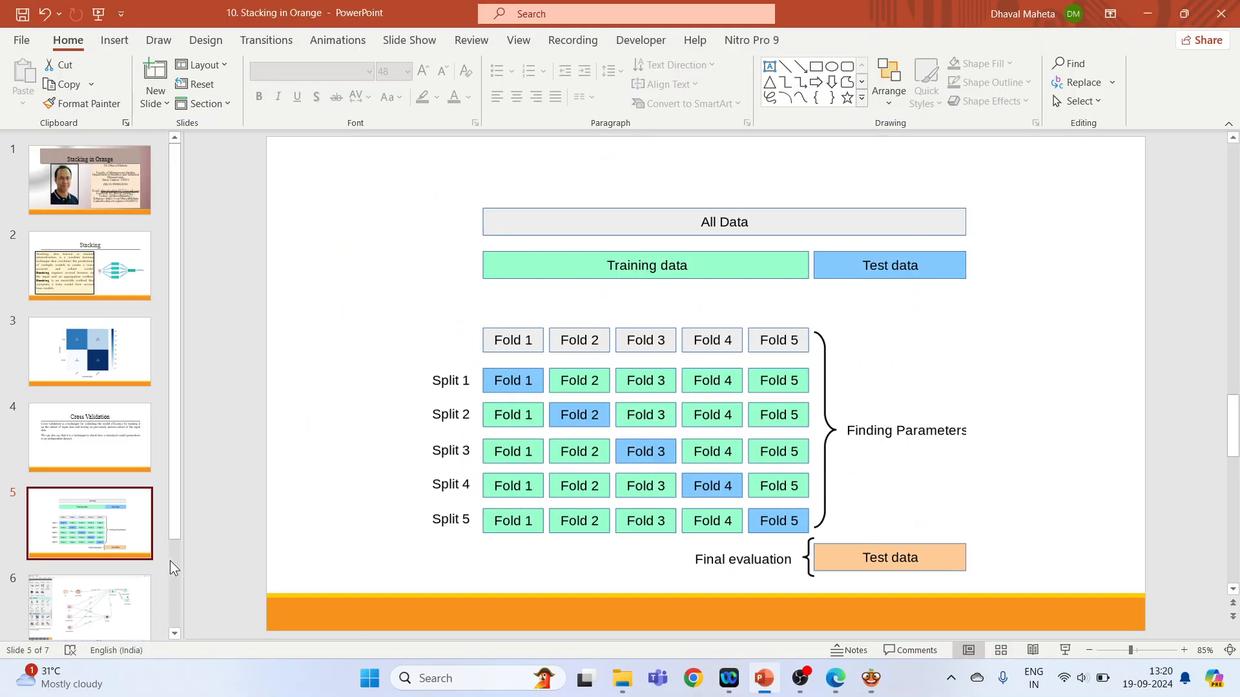
pyautogui.scroll(-3, 173, 533)
pyautogui.click(112, 581)
pyautogui.moveTo(113, 581); pyautogui.dragTo(911, 598)
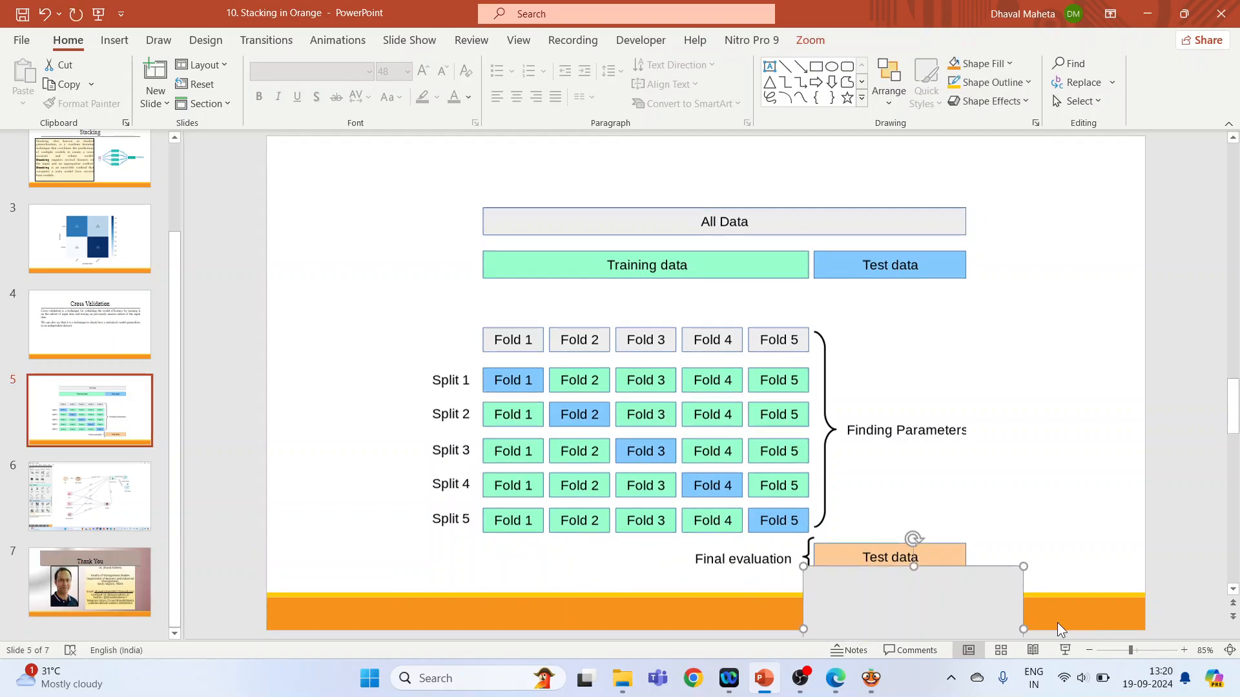
pyautogui.click(1065, 651)
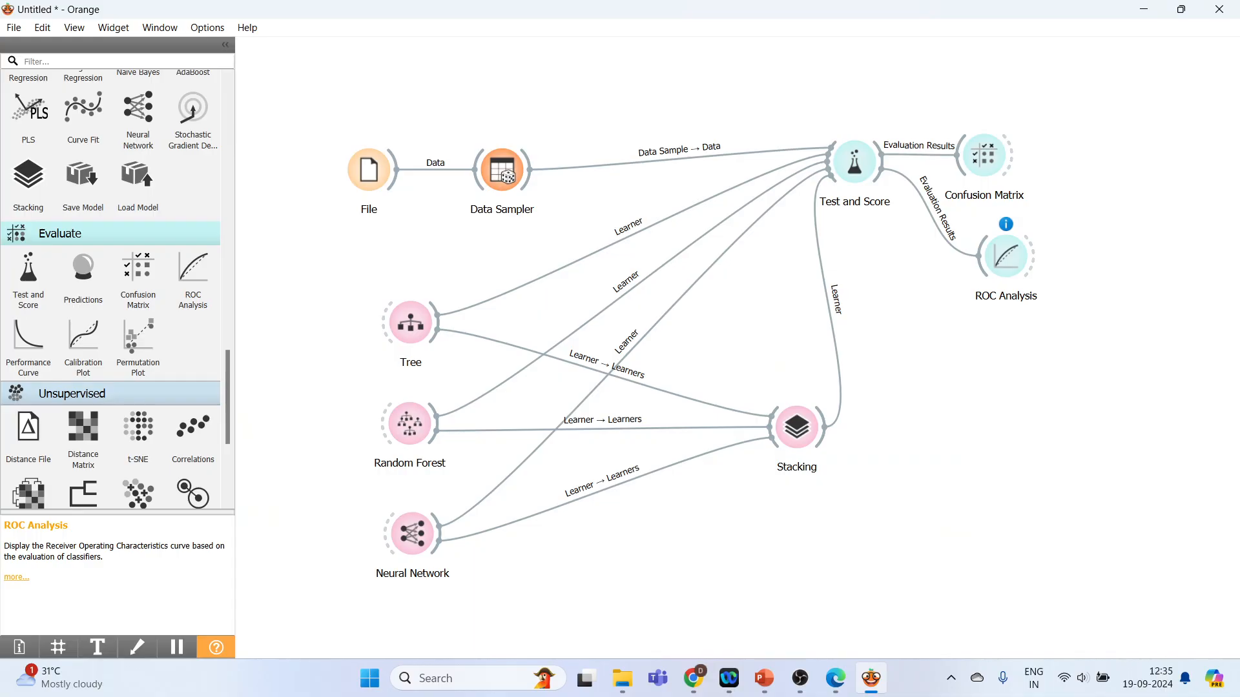